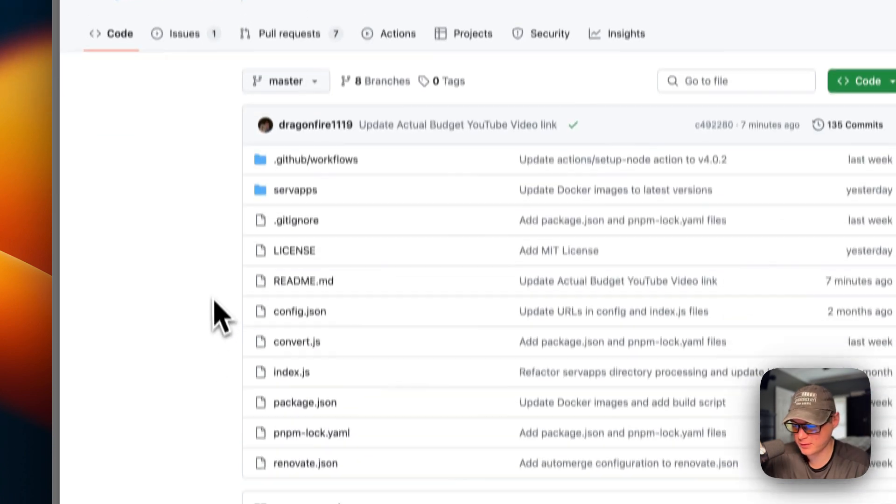
Step: Copy the app store URL from the README of the big-bear-cosmos repository
scroll(219, 364, down, 5)
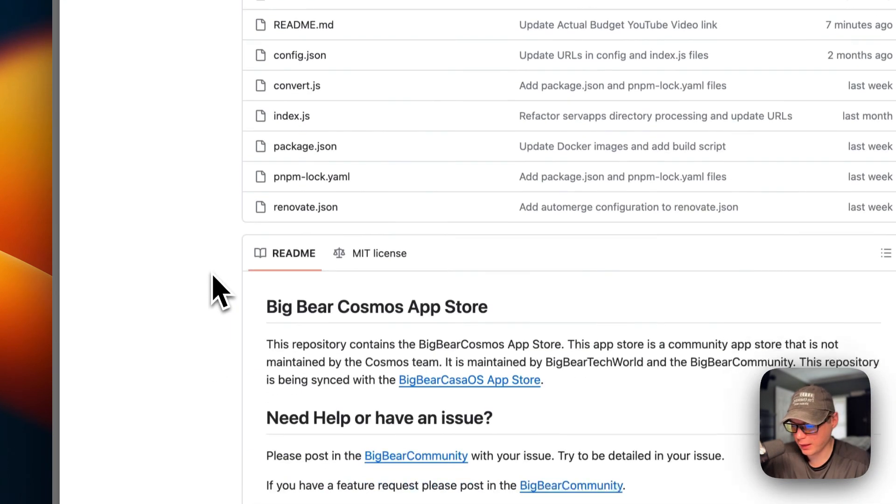
scroll(220, 287, down, 2)
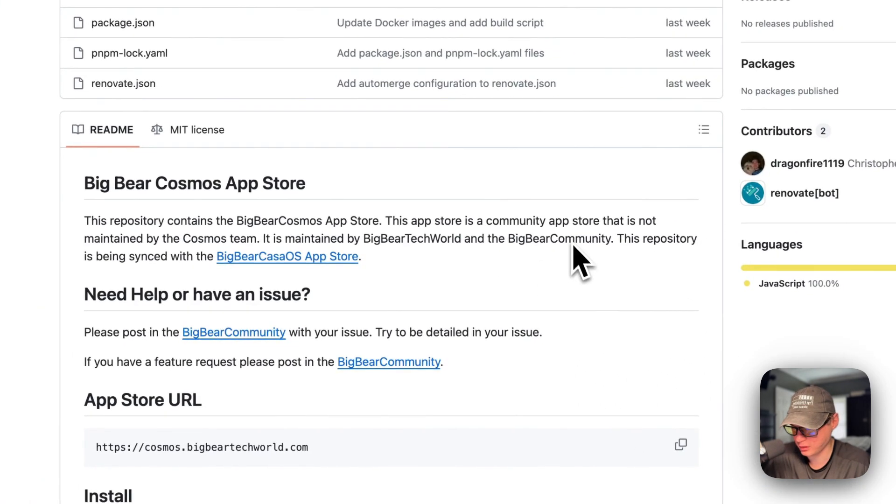
scroll(560, 278, down, 5)
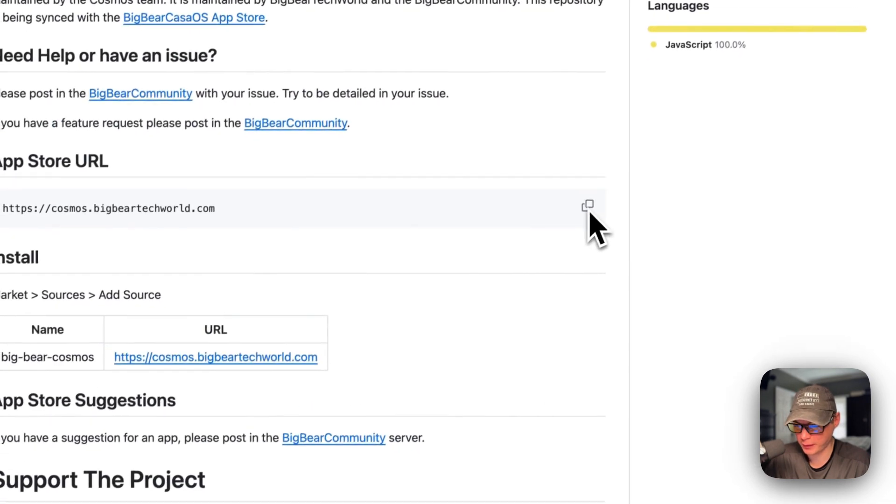
click(588, 207)
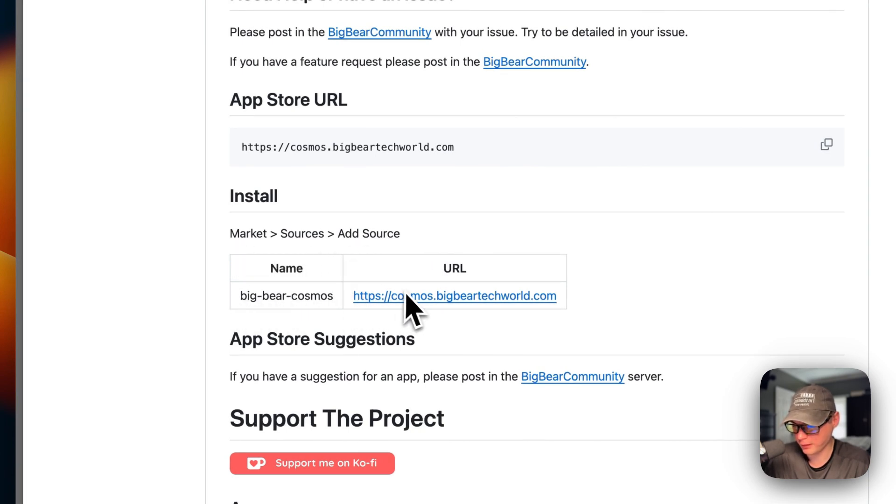
Step: Look through the README's install instructions, Apps table and UI How to section
scroll(394, 171, down, 20)
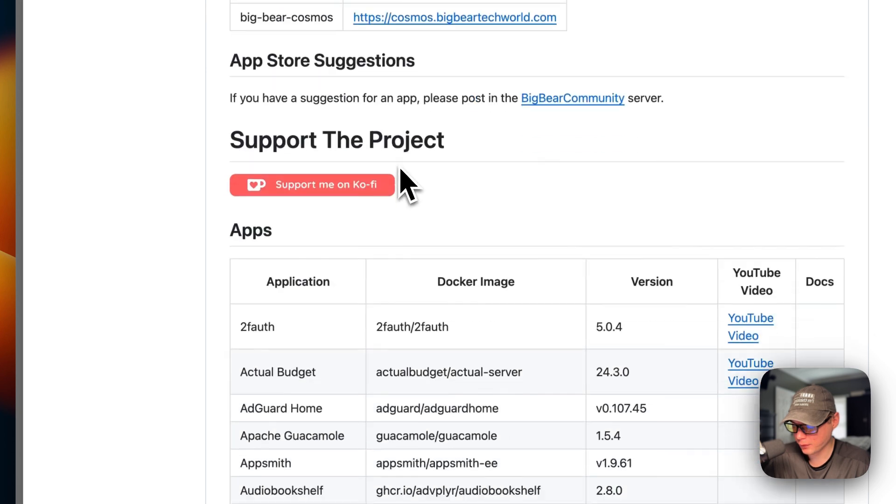
scroll(537, 179, down, 20)
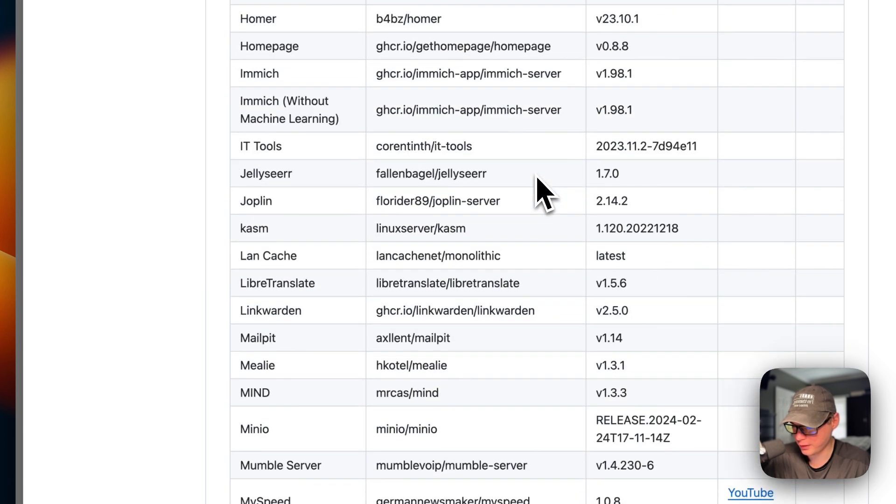
scroll(537, 252, down, 5)
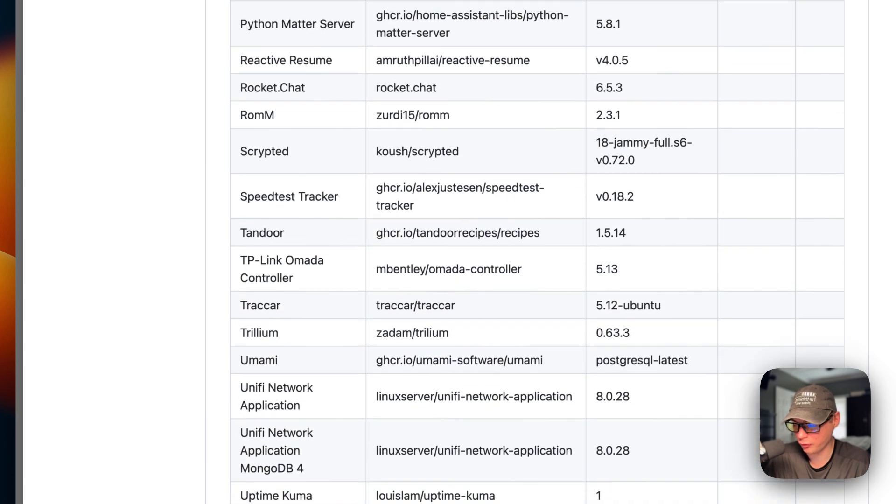
scroll(537, 252, down, 3)
scroll(540, 187, down, 5)
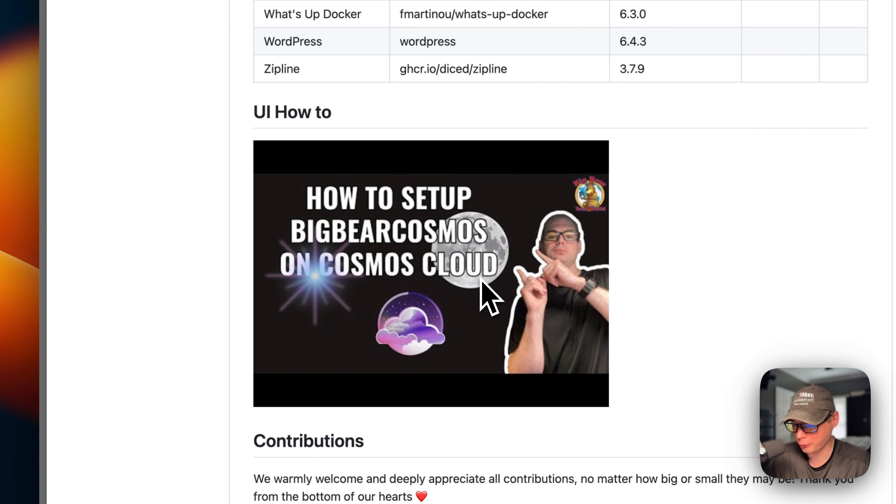
scroll(481, 280, up, 20)
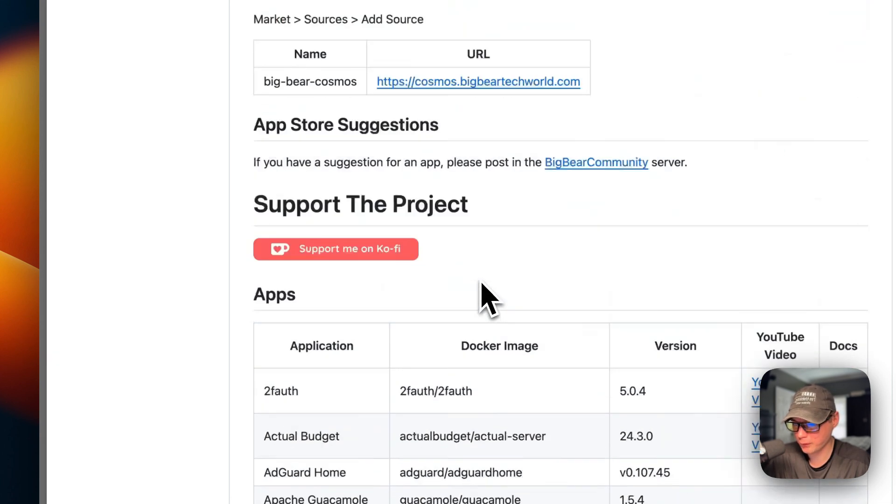
scroll(350, 285, up, 5)
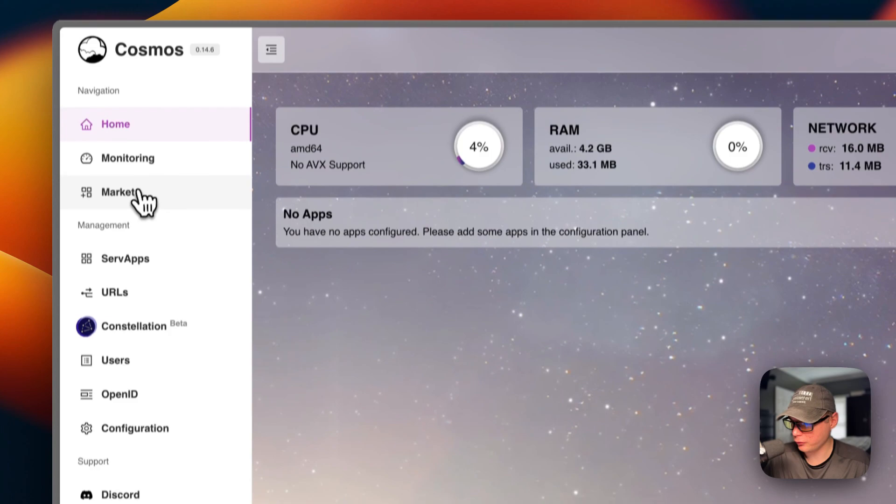
click(143, 198)
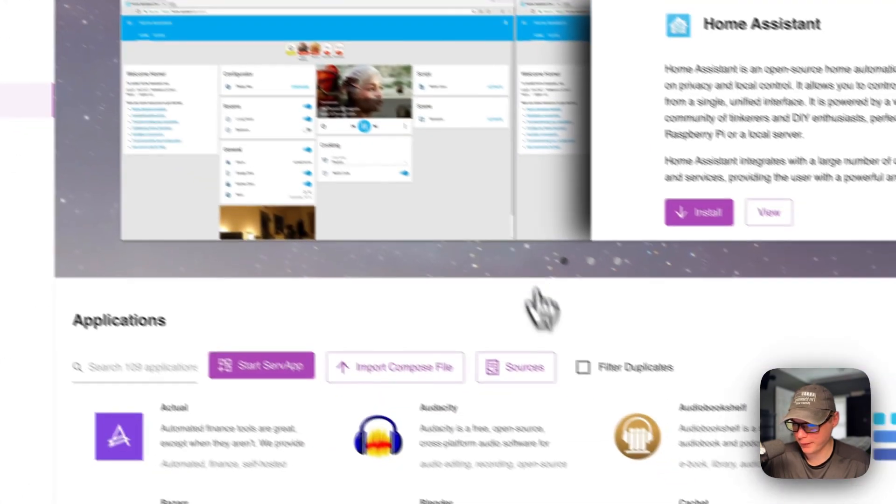
click(717, 458)
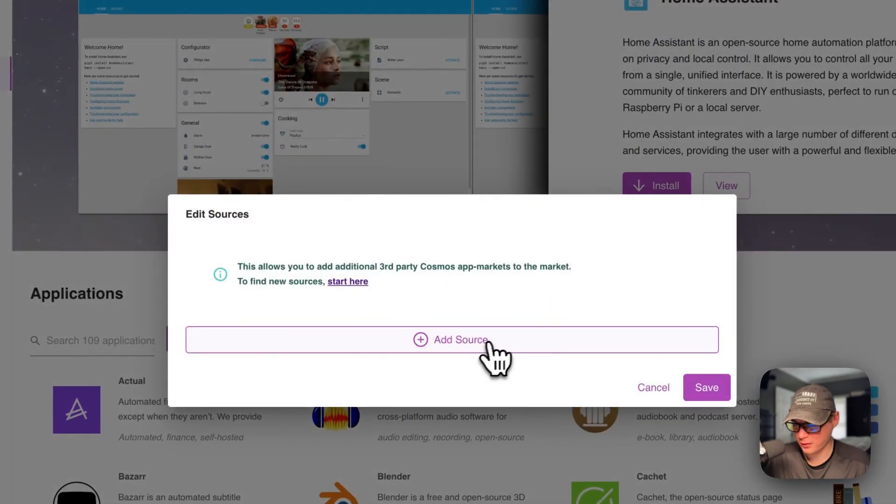
click(397, 346)
click(218, 210)
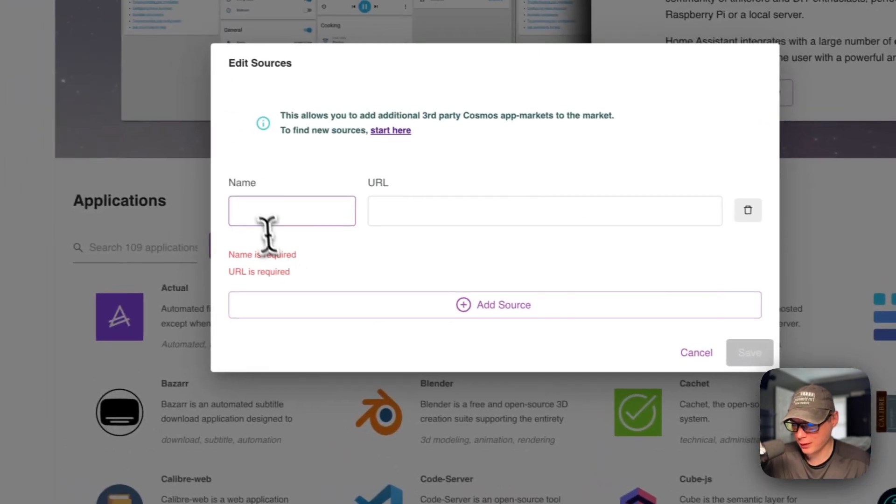
click(404, 223)
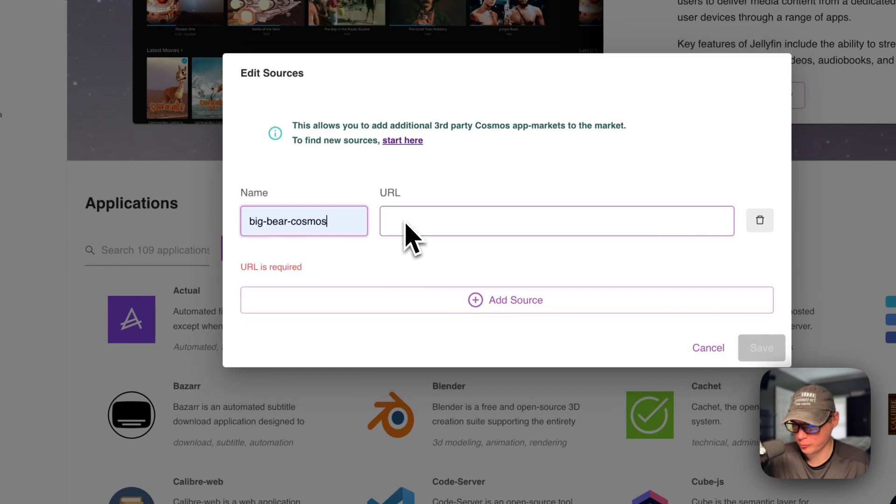
click(406, 220)
key(super+v)
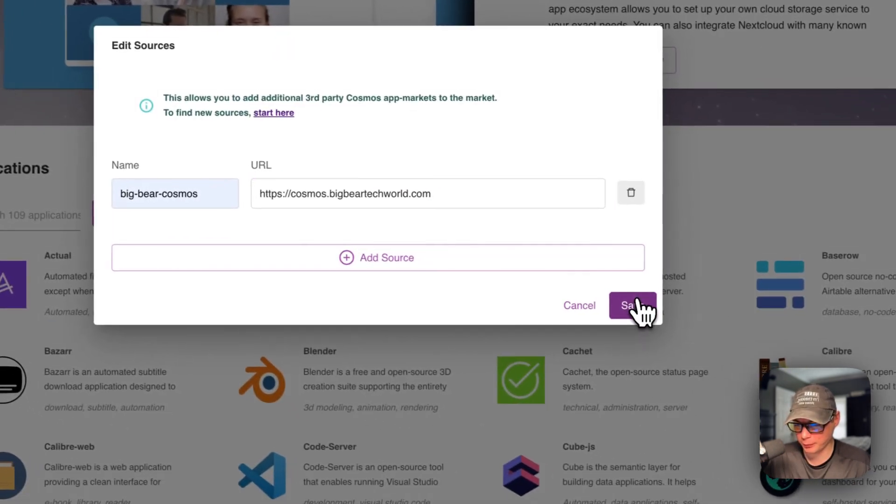
click(762, 340)
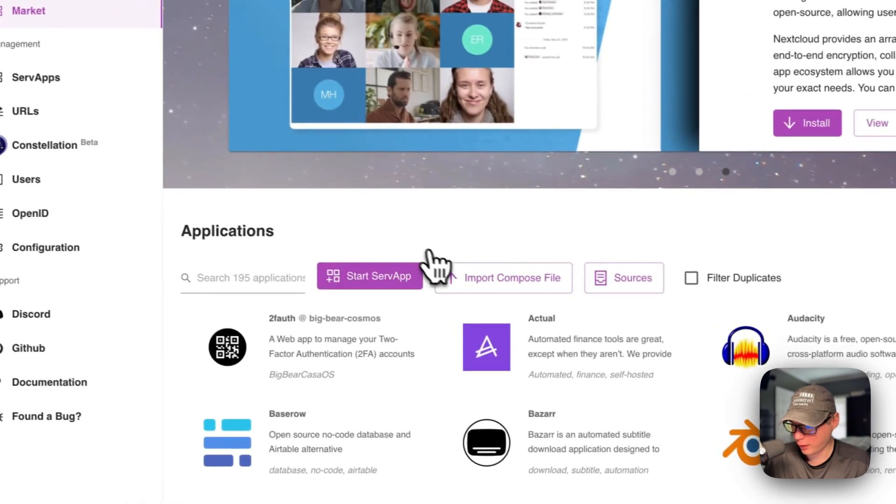
Step: Search the market applications for "casa" and browse the matching apps
click(244, 280)
text(casa)
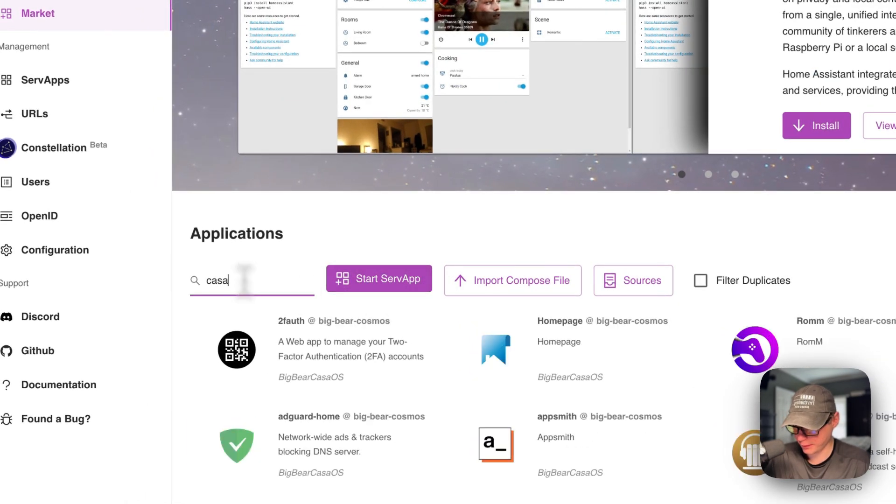
scroll(336, 303, down, 2)
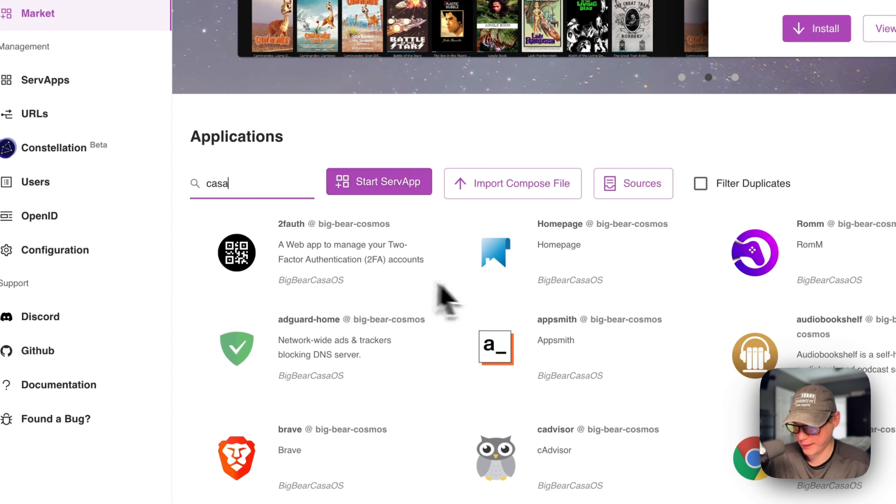
scroll(448, 275, down, 15)
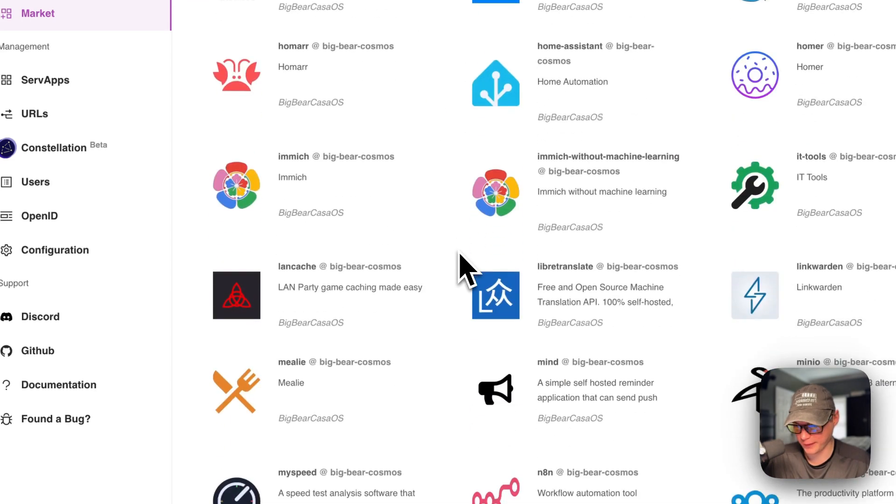
scroll(460, 256, down, 15)
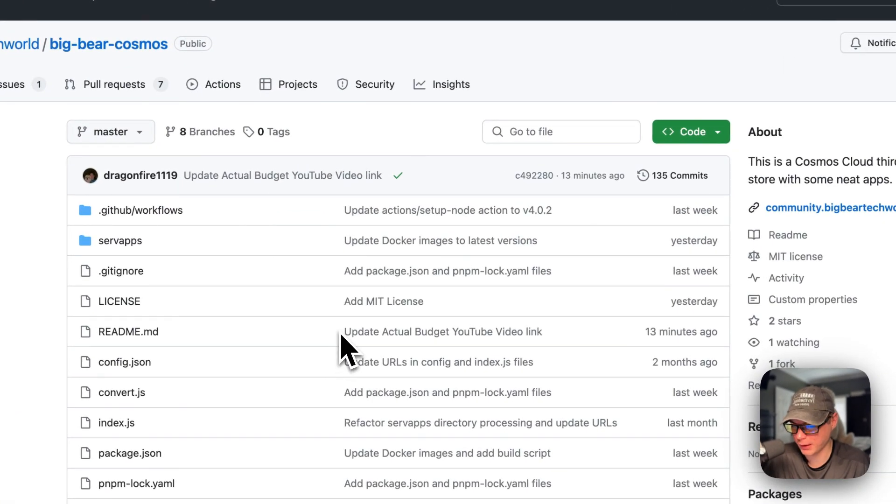
Step: Switch to the big-bear-cosmos repository on GitHub, find the servapps/excalidraw folder by searching "ex", and open its description.json
click(523, 131)
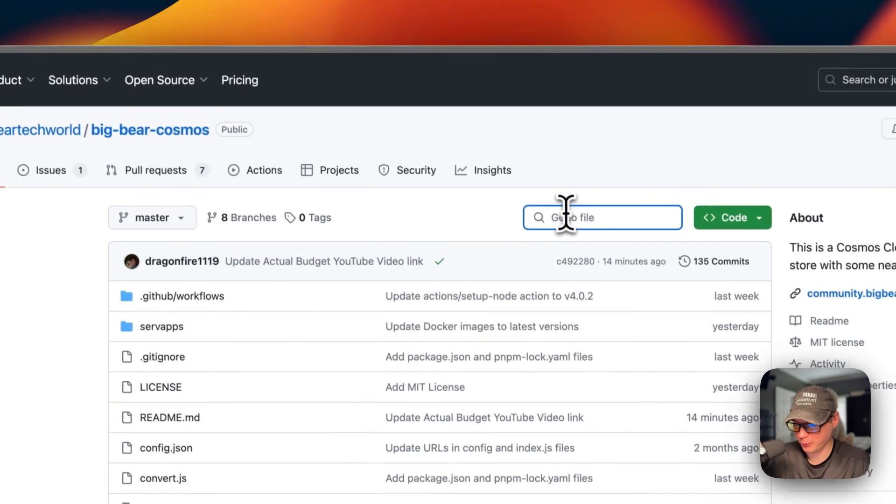
text(ex)
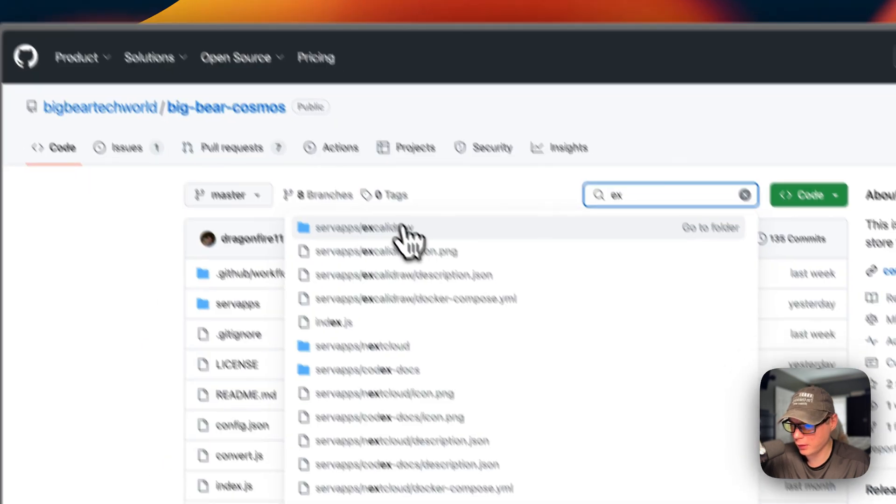
click(389, 245)
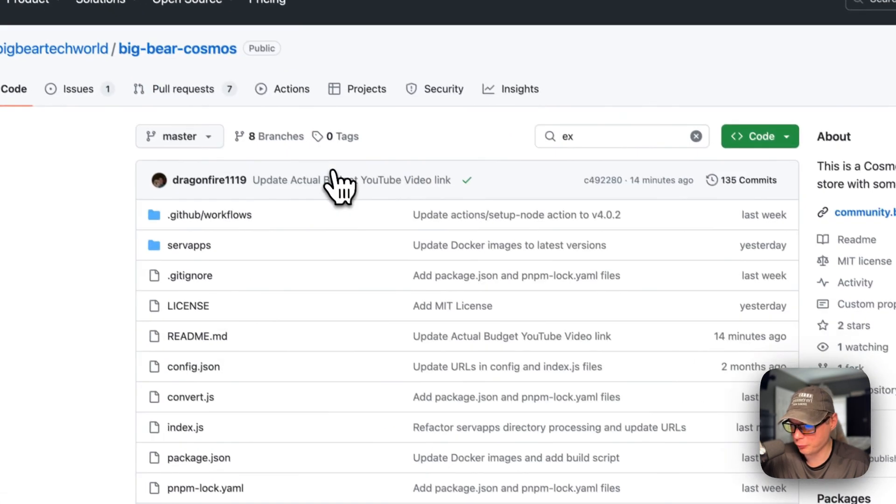
click(268, 277)
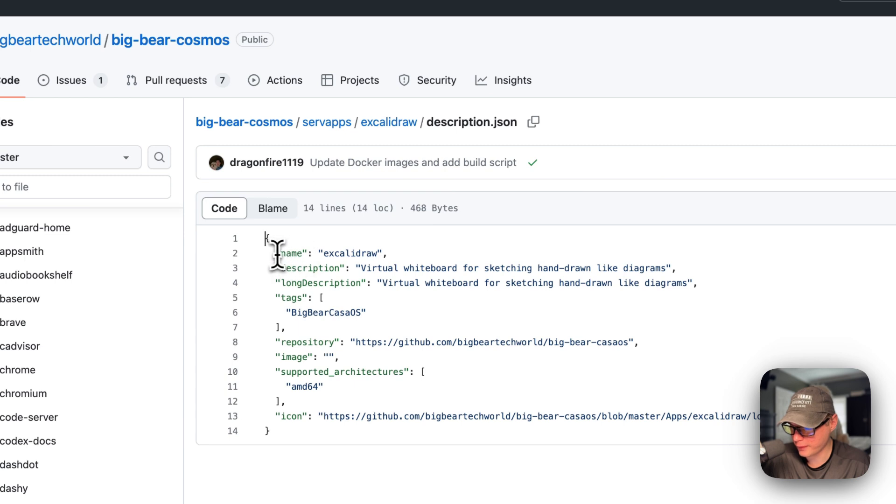
Step: Examine the description, repository, image, supported architectures and icon fields in excalidraw's description.json
drag(276, 270, 440, 276)
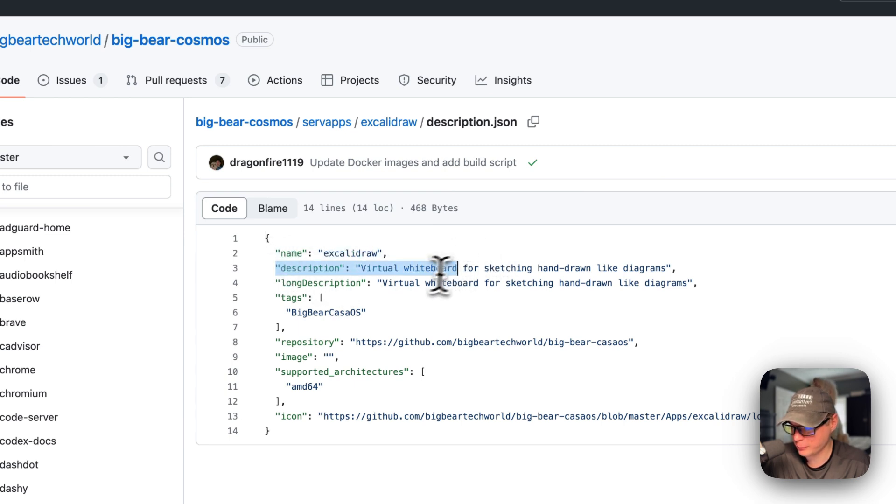
double_click(331, 283)
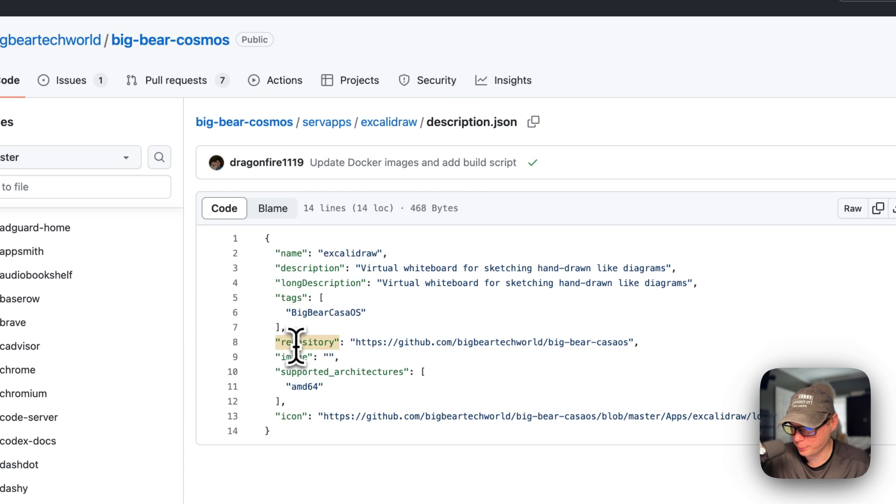
drag(357, 343, 628, 344)
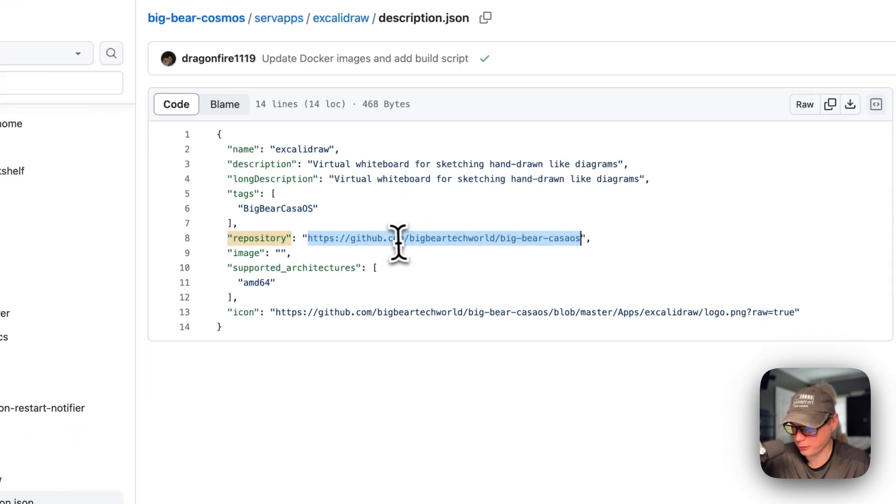
drag(228, 253, 330, 256)
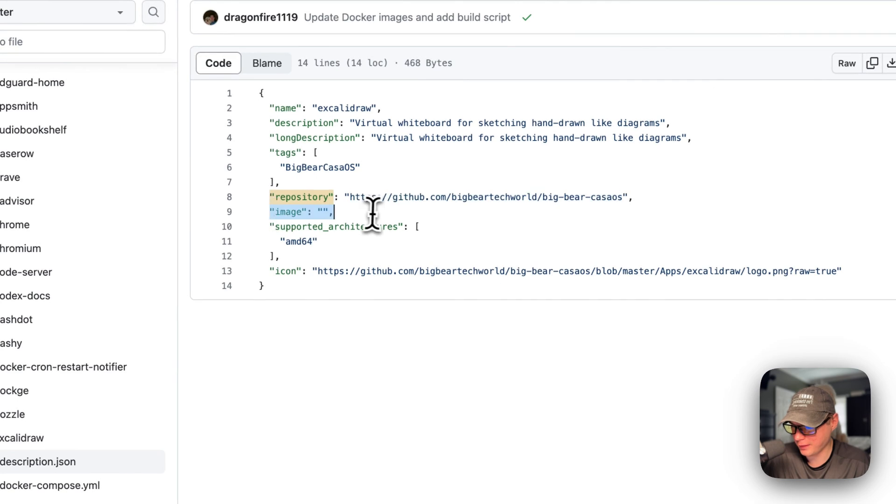
drag(271, 228, 285, 255)
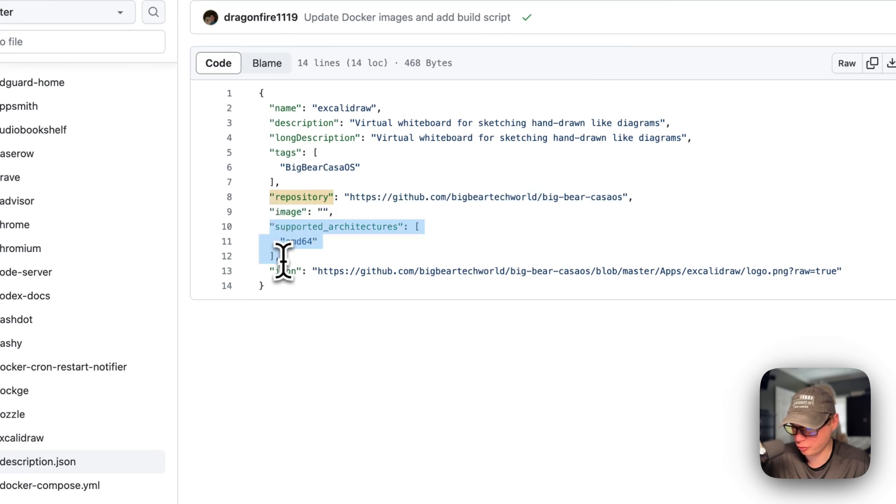
double_click(299, 242)
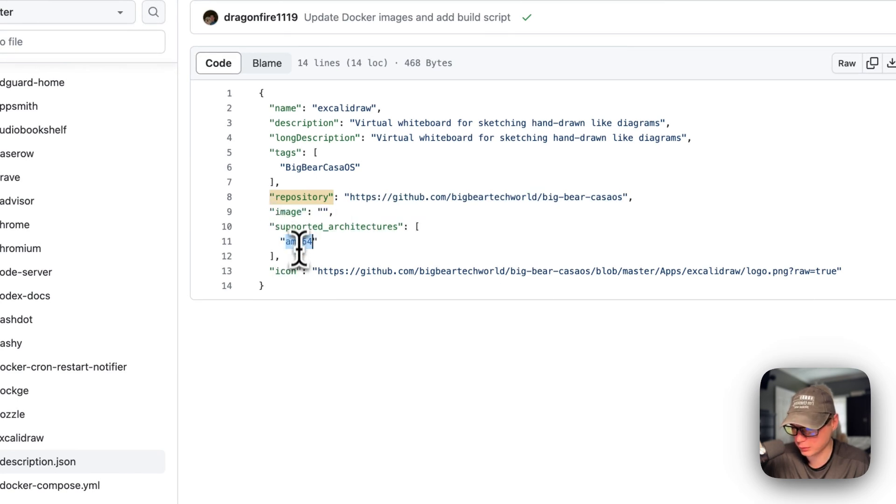
drag(270, 273, 523, 267)
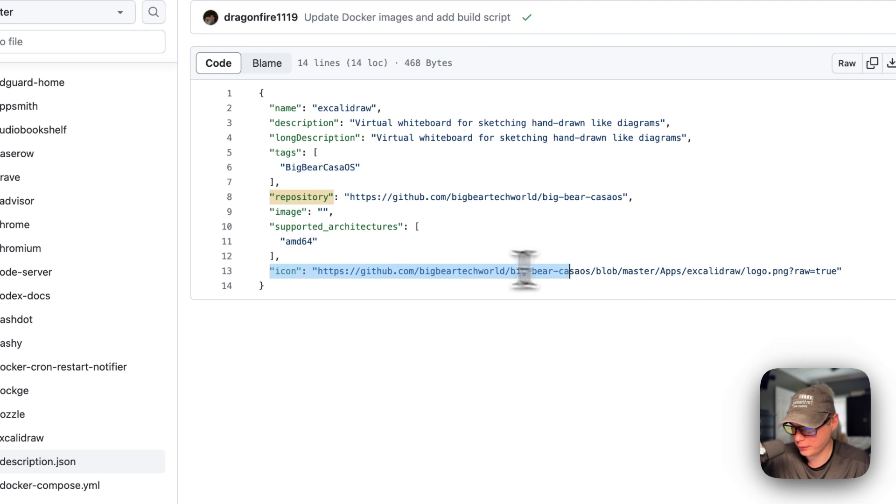
click(320, 242)
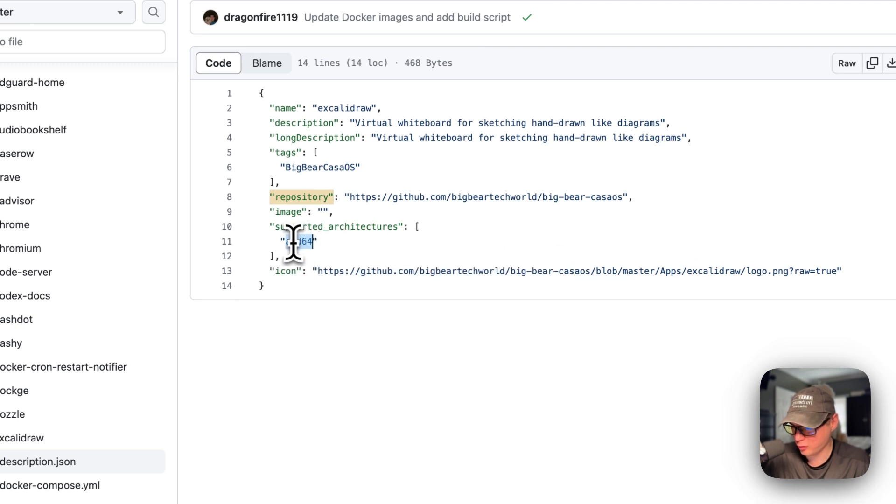
Step: Open excalidraw's docker-compose.yml and examine its name, services, container name and image entries
click(65, 485)
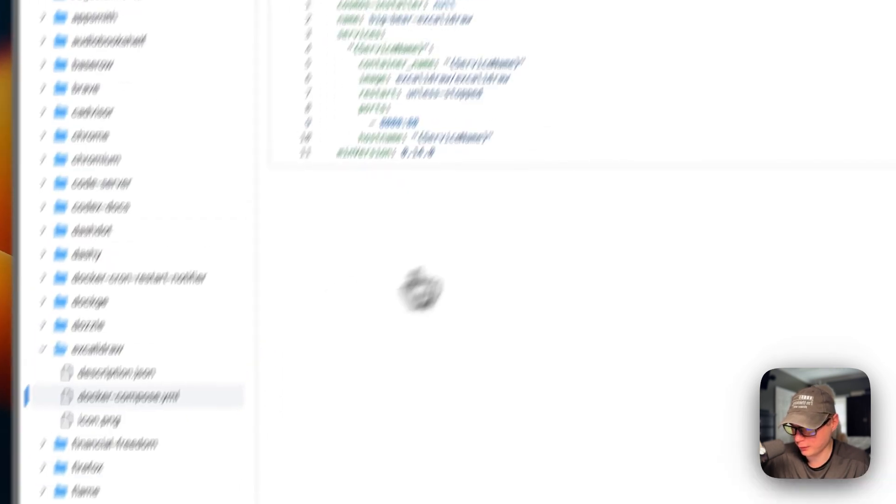
drag(333, 187, 445, 188)
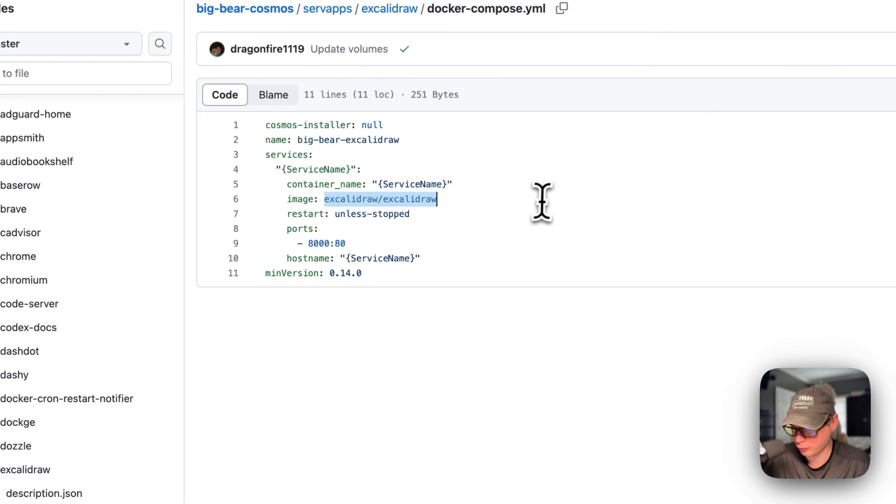
drag(264, 140, 396, 140)
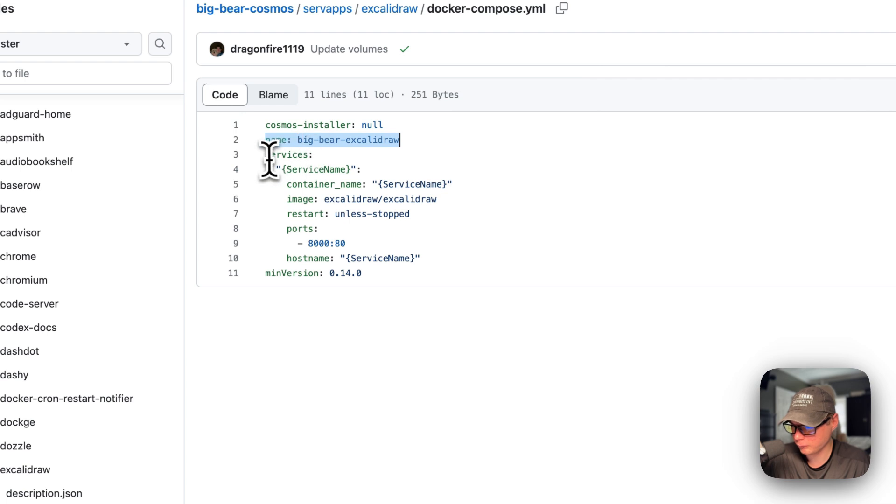
drag(267, 154, 297, 156)
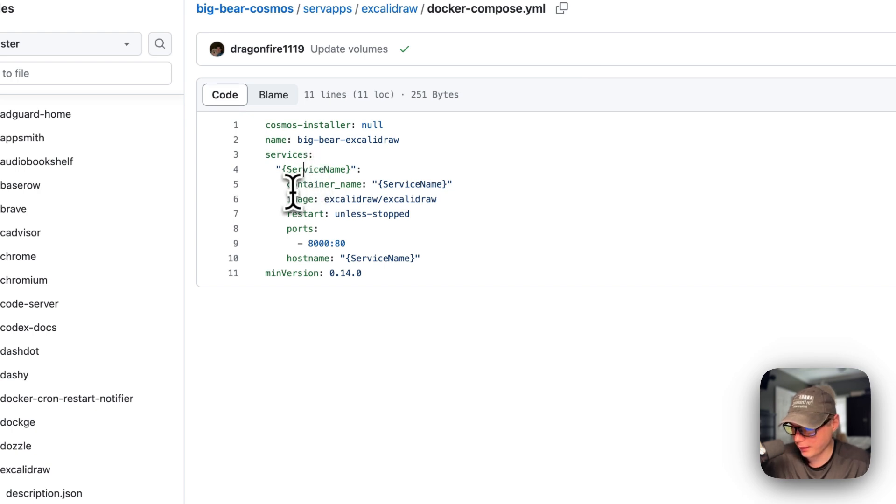
drag(288, 185, 460, 185)
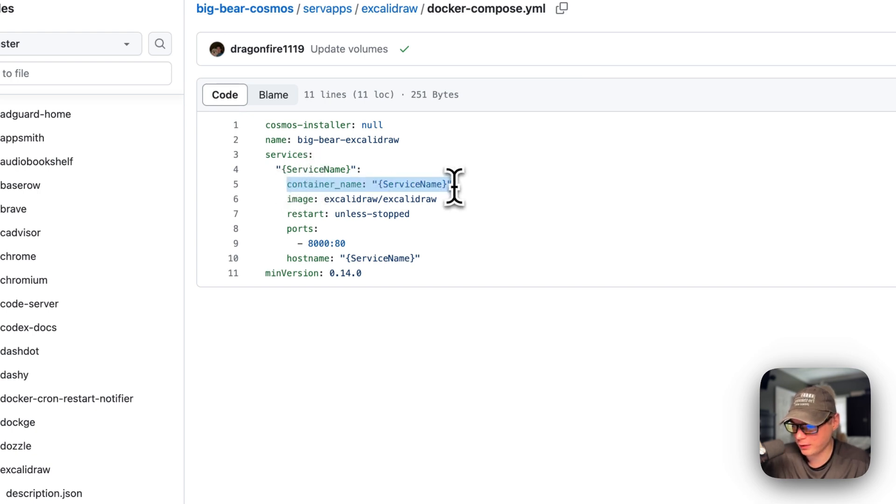
double_click(412, 184)
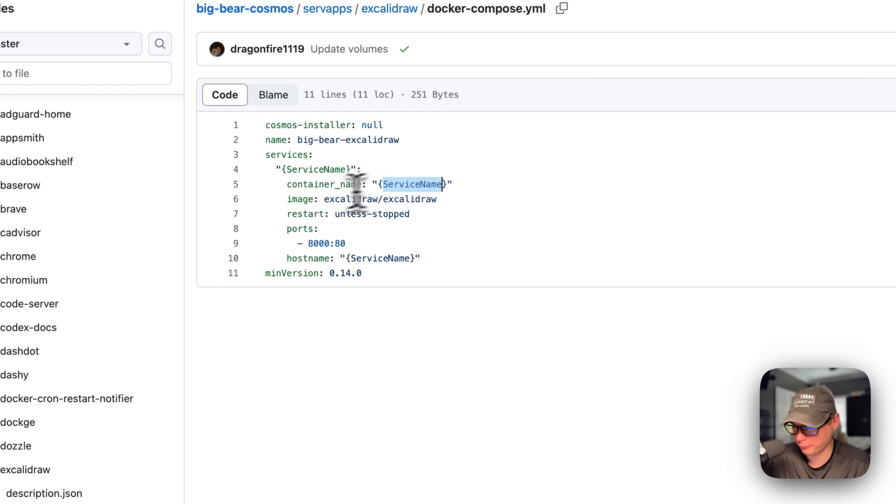
drag(285, 201, 546, 202)
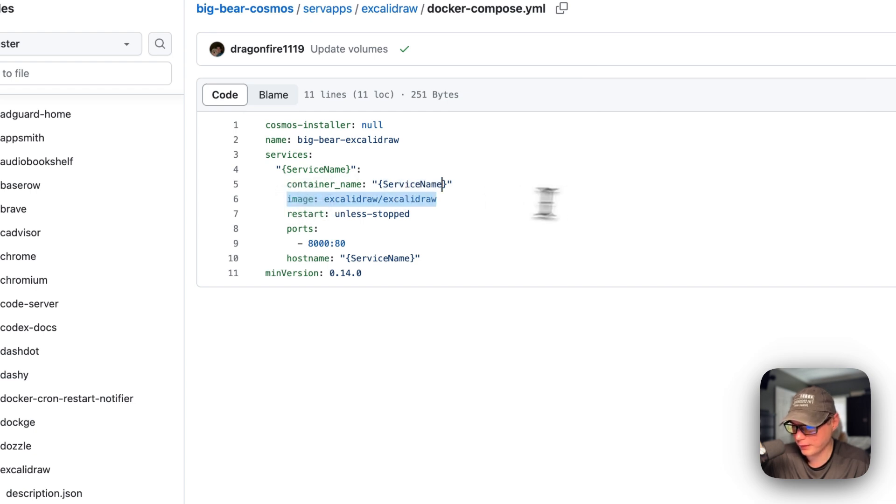
click(326, 200)
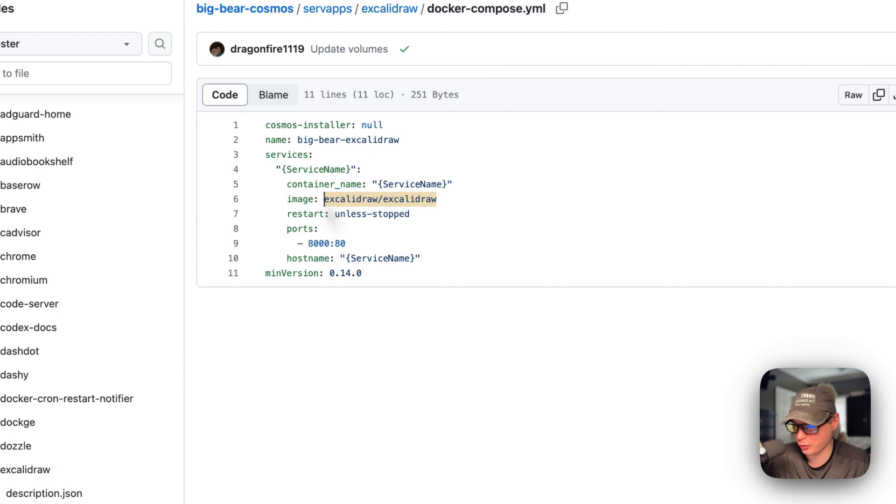
drag(326, 200, 506, 201)
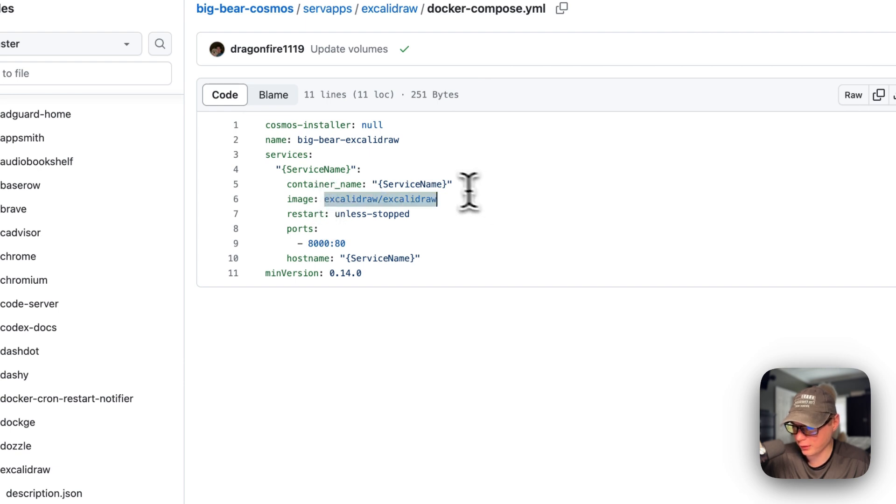
click(447, 200)
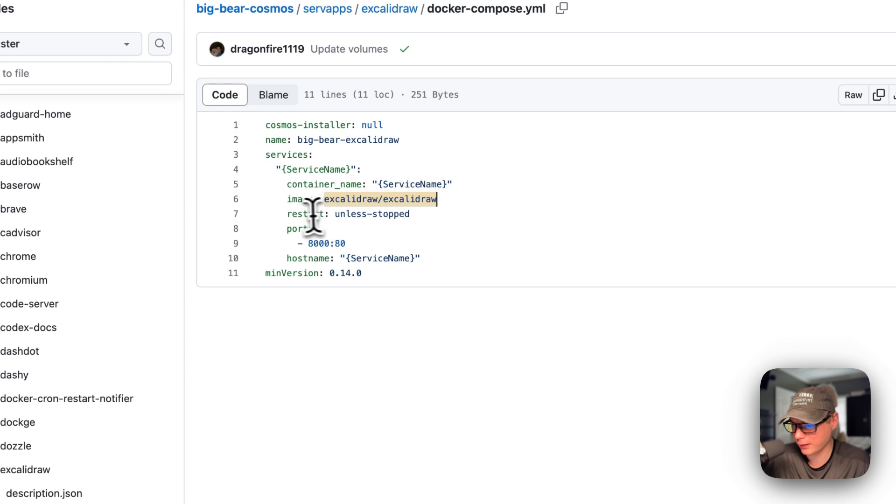
Step: Examine the restart, ports, hostname and minVersion entries in docker-compose.yml, and open excalidraw's icon.png
double_click(290, 214)
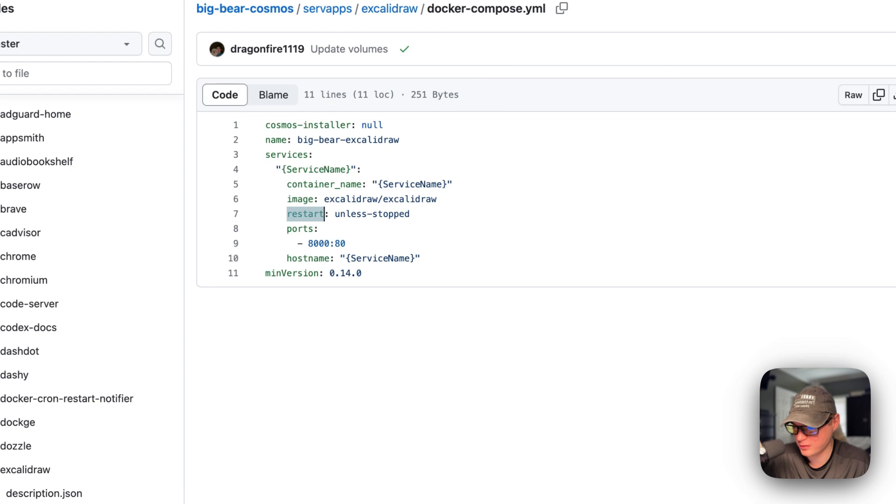
drag(292, 215, 328, 249)
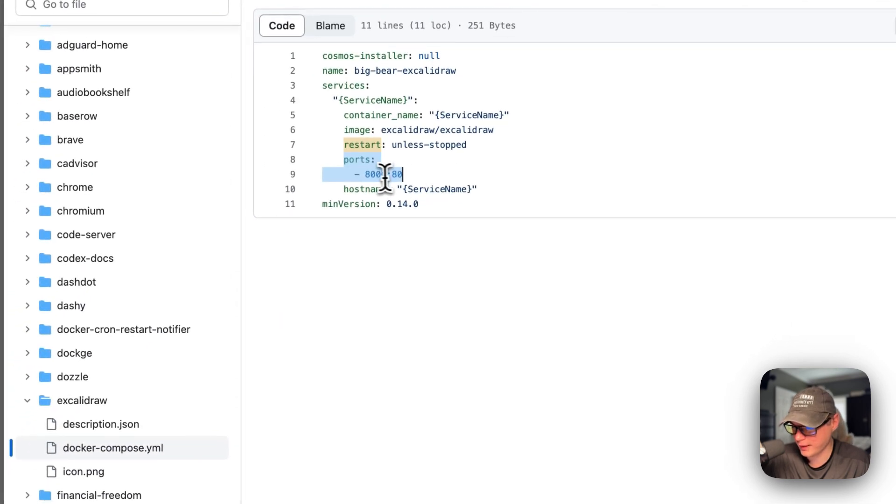
click(376, 175)
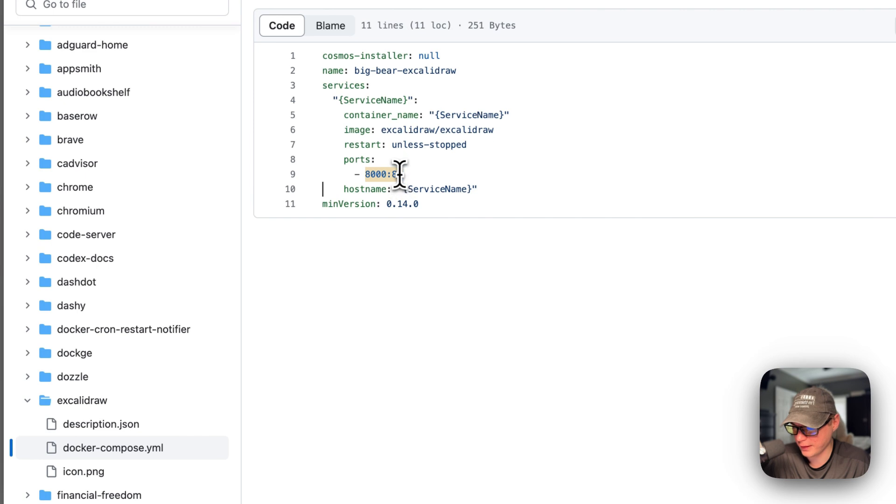
drag(344, 189, 537, 190)
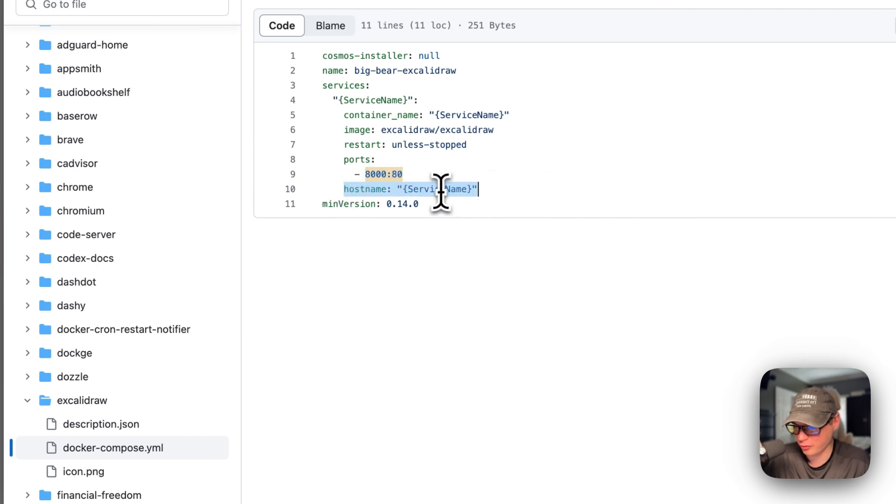
triple_click(343, 207)
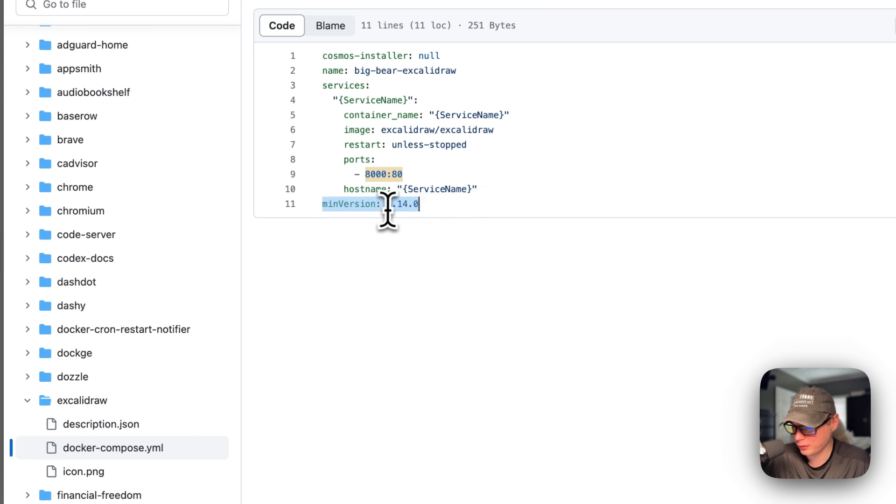
click(112, 472)
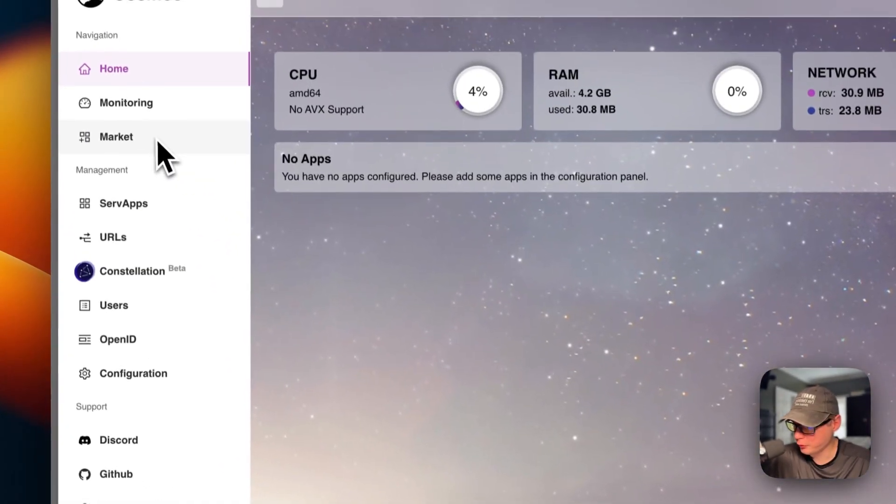
Step: Switch to the Cosmos market, search the applications for "excal" and open the excalidraw app from big-bear-cosmos
click(140, 139)
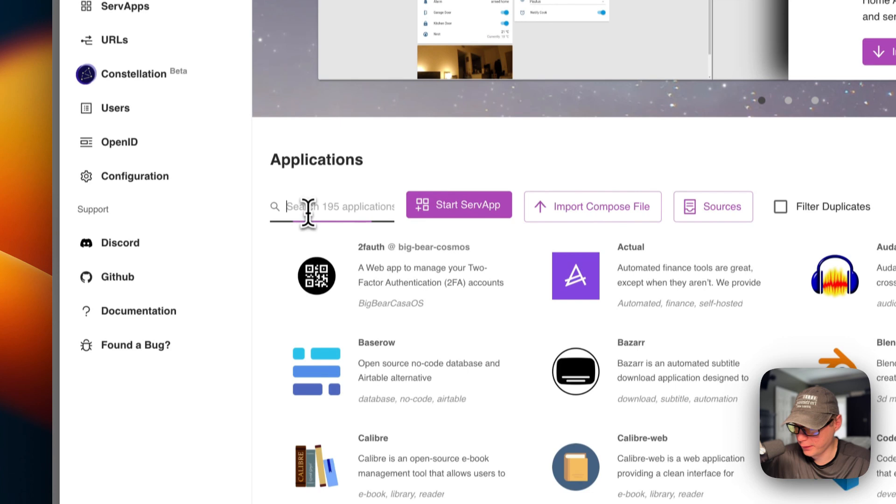
click(307, 413)
text(excal)
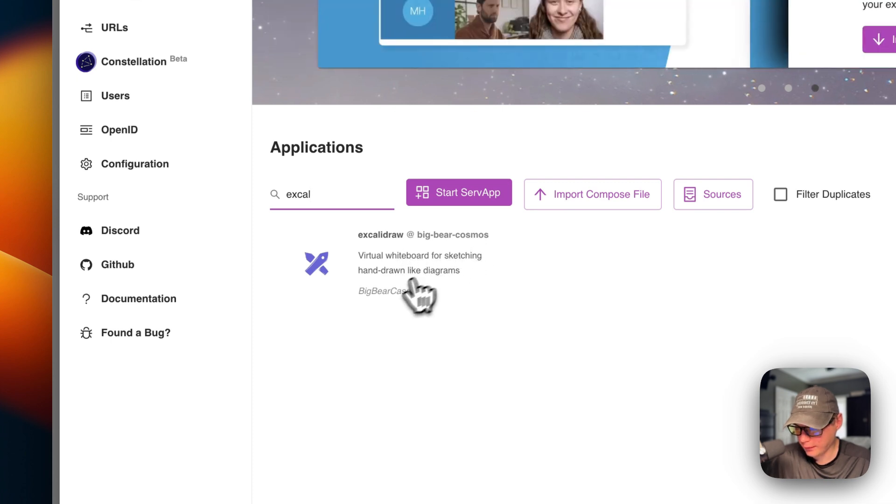
click(387, 268)
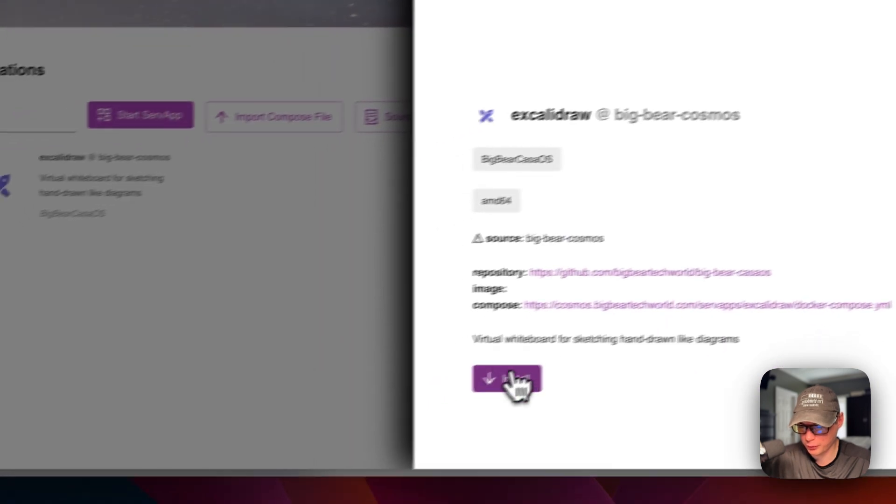
Step: Start installing excalidraw, expand the big-bear-excalidraw customization options and proceed to the service preview with the default settings
click(467, 483)
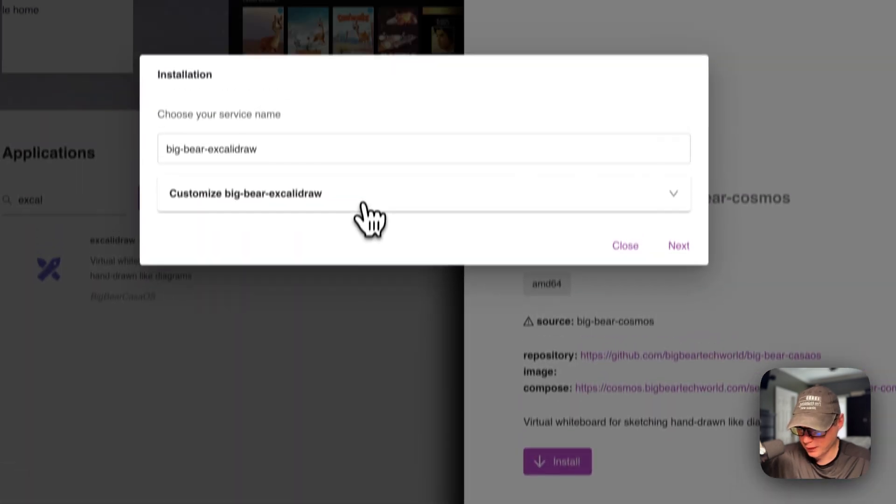
click(362, 99)
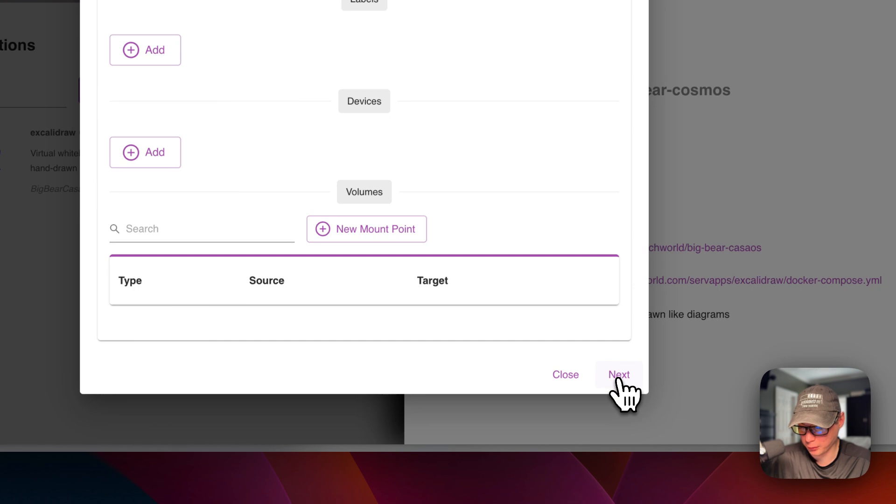
click(619, 375)
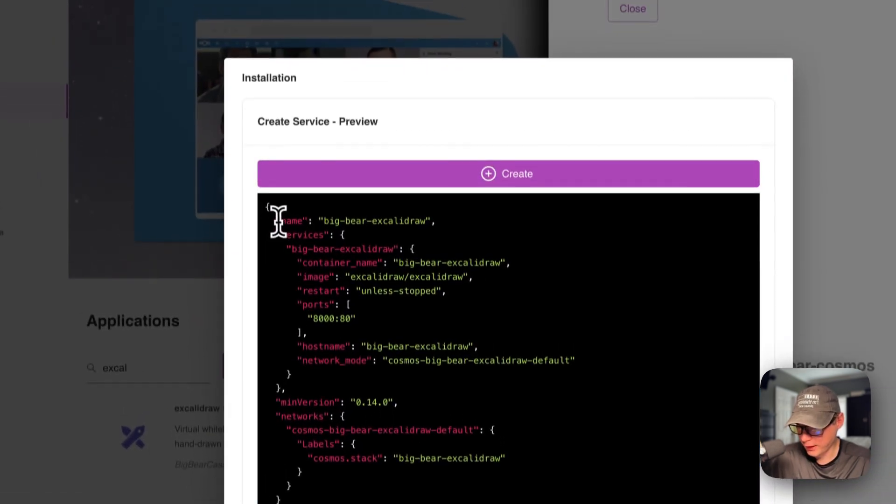
Step: Examine the name, services, container name, hostname, image and networks entries in the service creation preview
drag(276, 220, 591, 235)
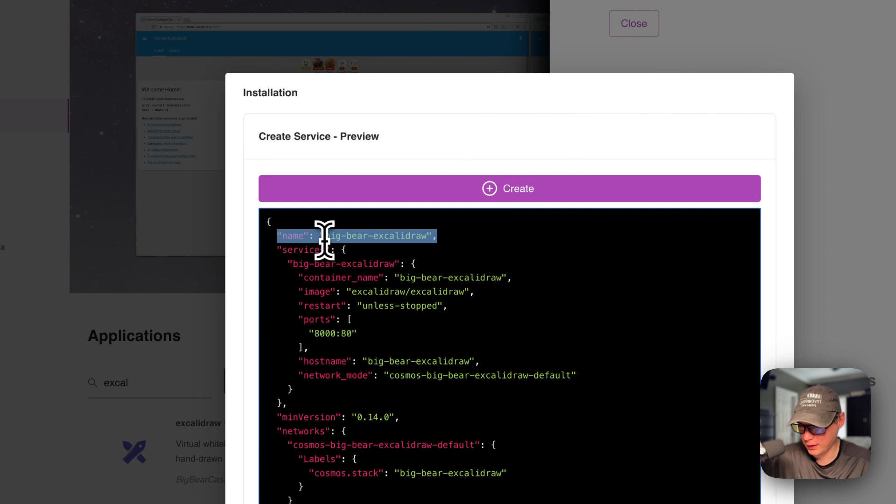
drag(288, 264, 417, 264)
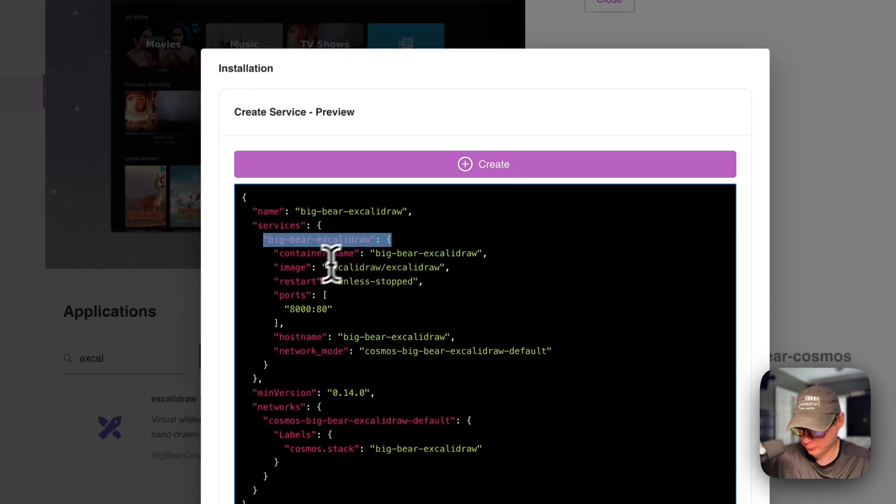
drag(275, 253, 593, 254)
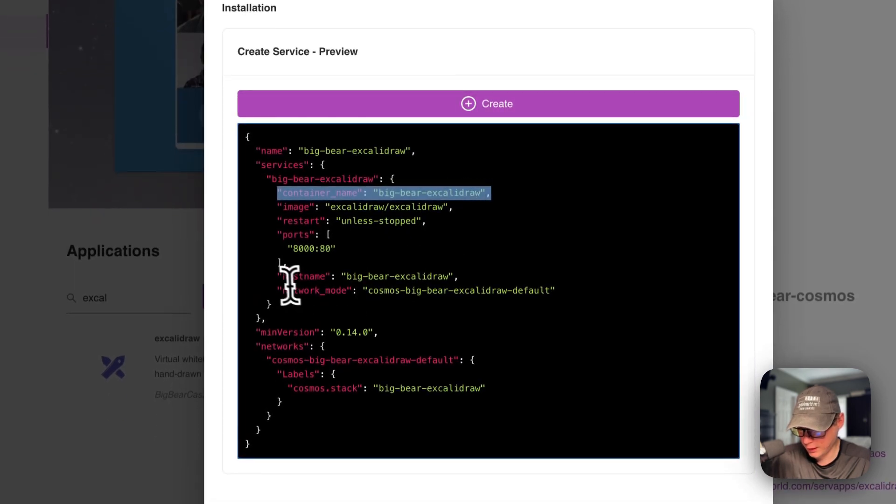
drag(281, 277, 574, 278)
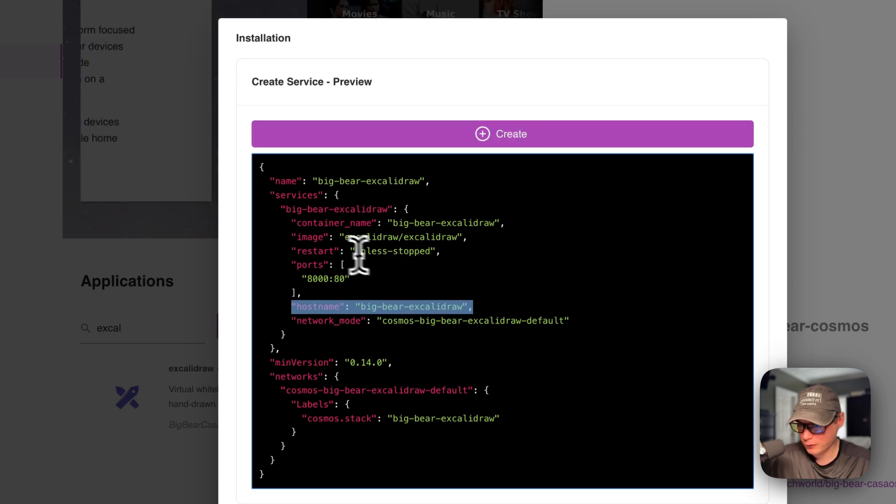
click(292, 238)
drag(286, 210, 609, 209)
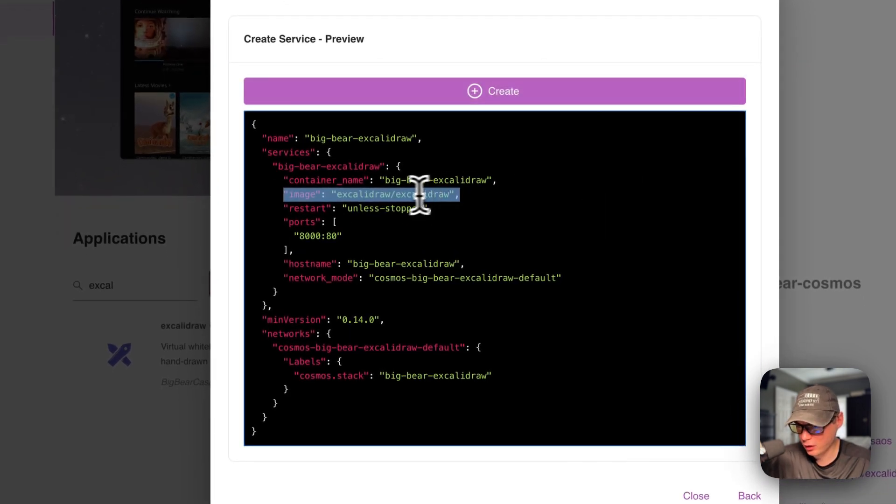
click(335, 195)
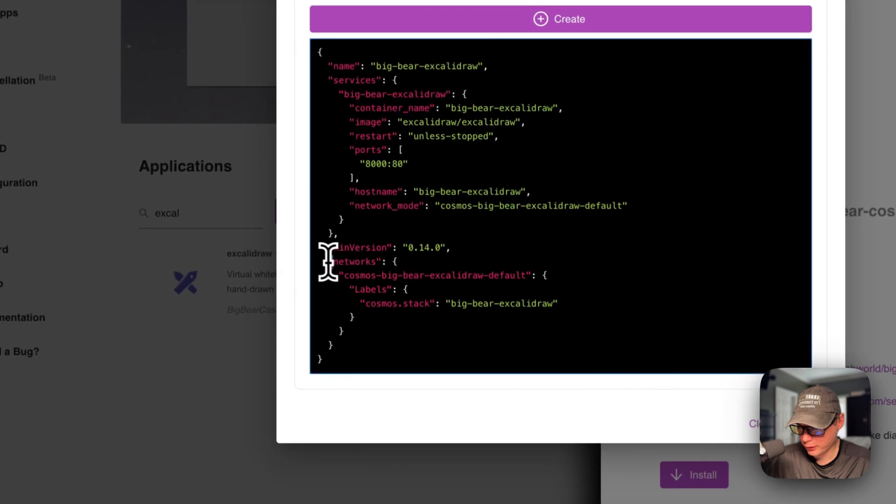
drag(262, 333, 267, 423)
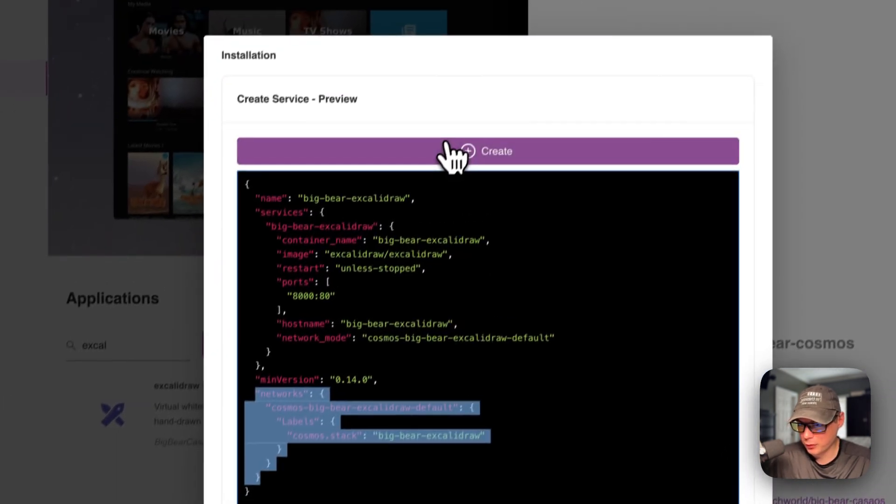
Step: Create the big-bear-excalidraw service, leave the installation and check the service's port mapping in the ServApps list
click(525, 14)
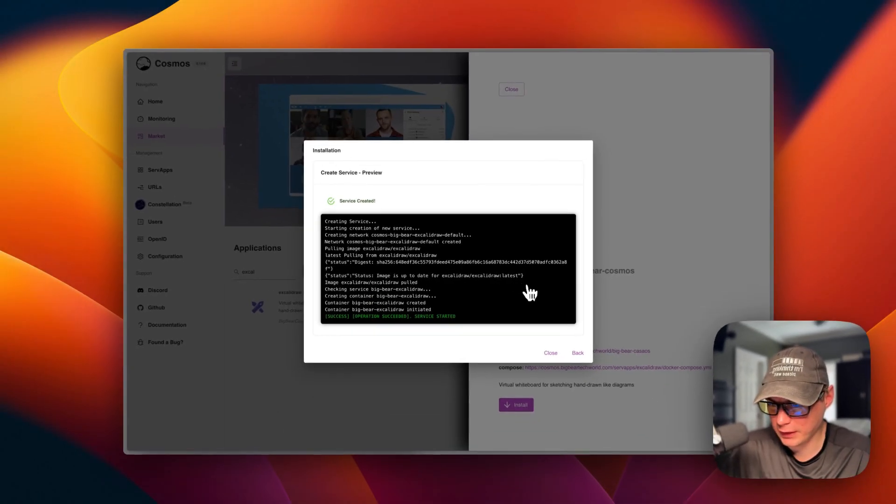
click(675, 426)
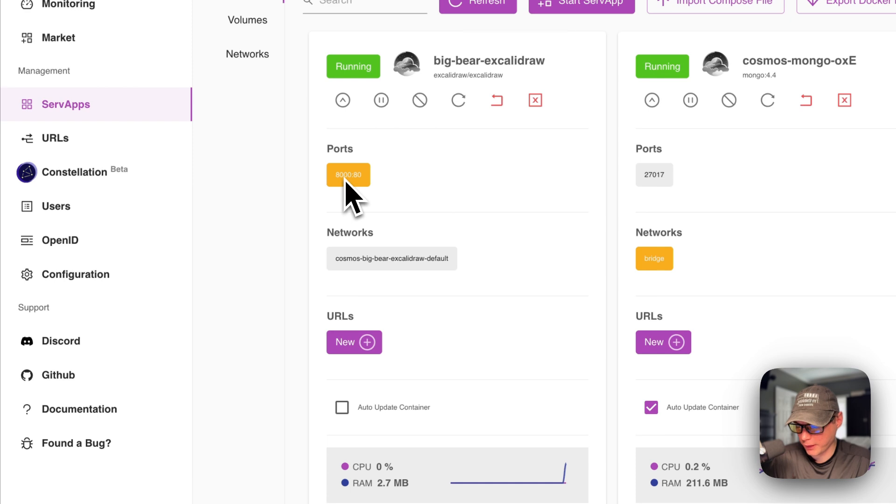
mouse_move(346, 180)
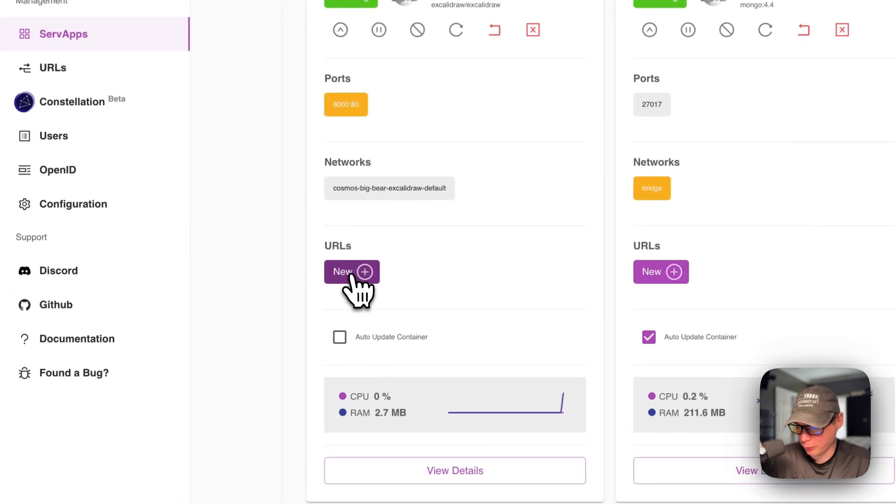
Step: Create a URL exposing big-bear-excalidraw on container port 80 over http with host 192.168.20.112:7200, then refresh the page
click(352, 272)
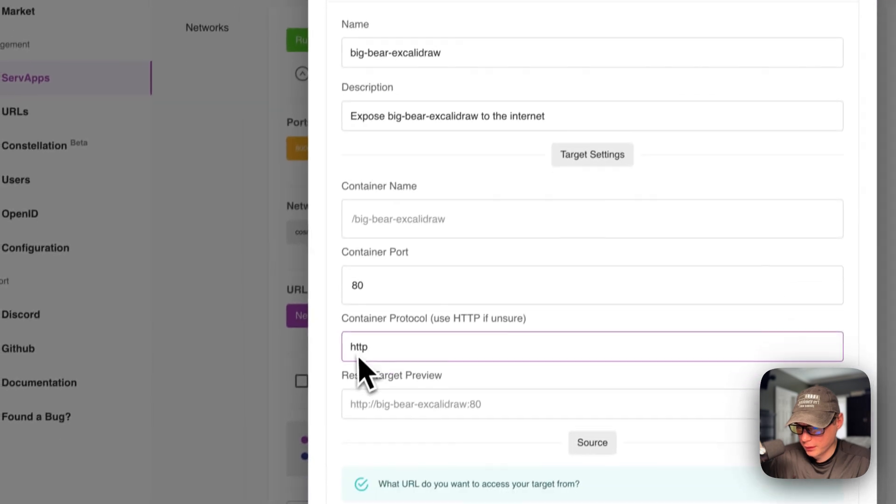
scroll(394, 453, down, 3)
scroll(412, 358, down, 5)
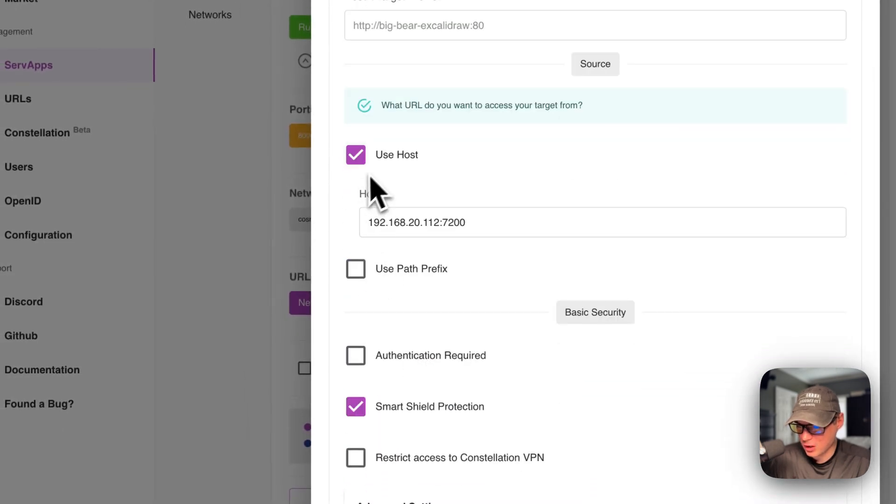
double_click(377, 223)
click(473, 223)
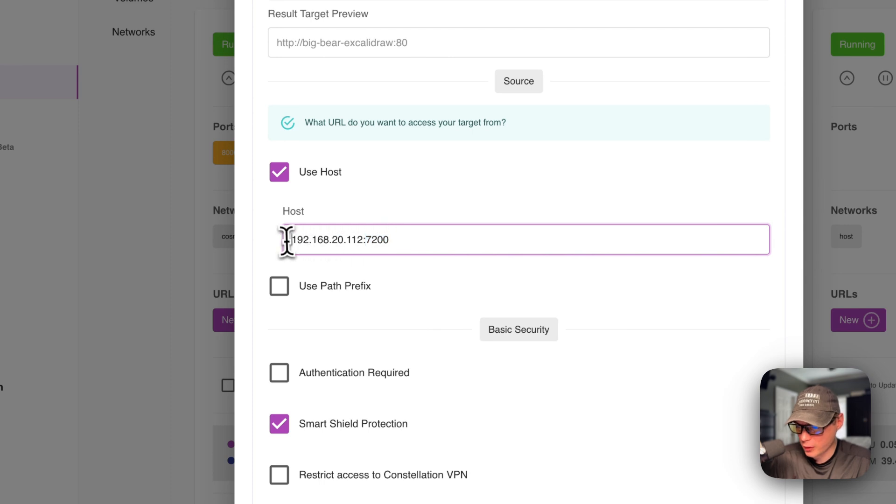
drag(286, 241, 664, 238)
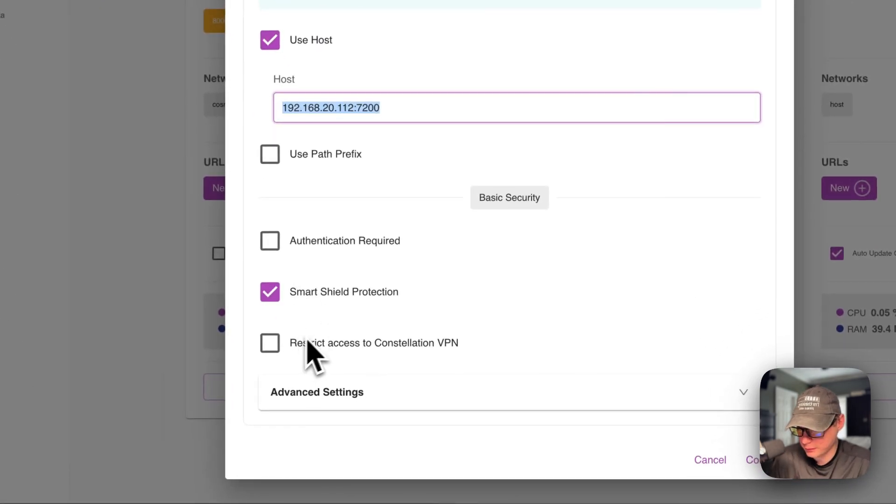
scroll(412, 185, up, 8)
scroll(412, 185, down, 8)
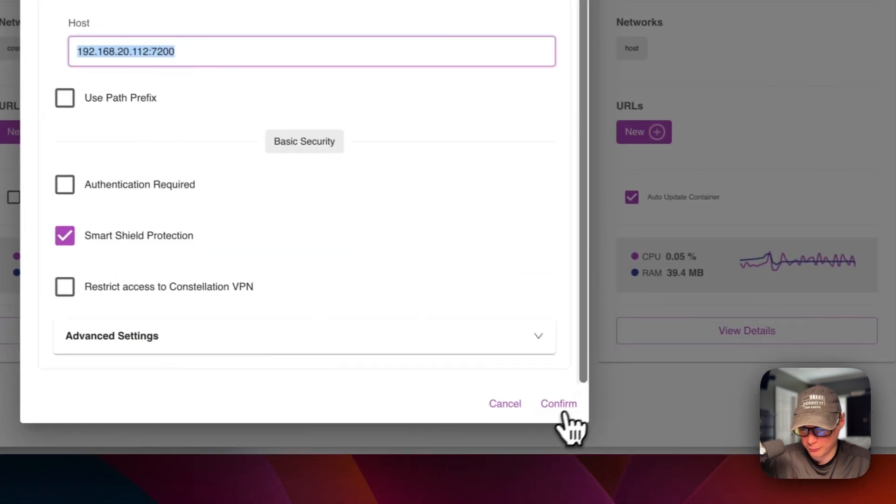
click(762, 461)
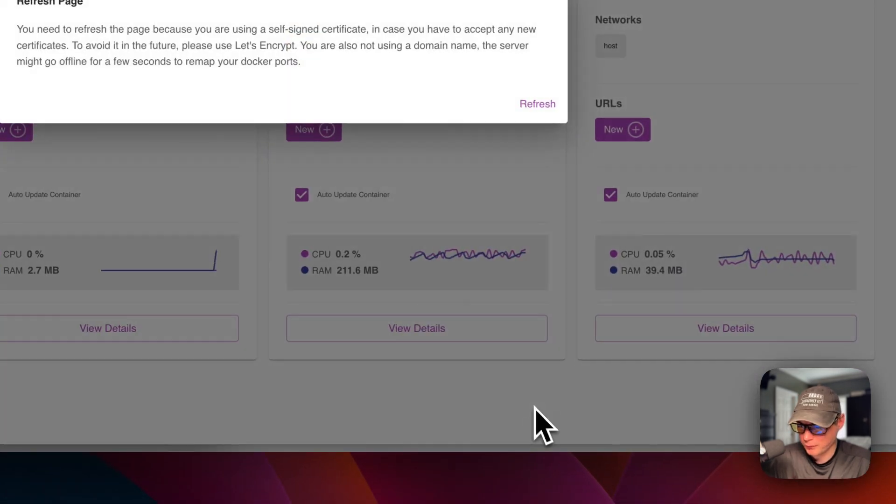
click(628, 258)
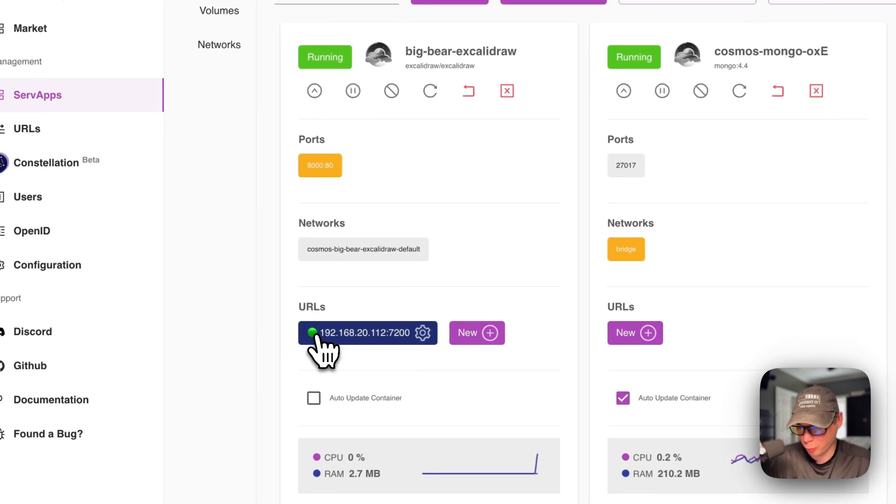
Step: Clear the host port mapped to container port 80 in big-bear-excalidraw's network settings, update the ports and return to the ServApps list
mouse_move(320, 164)
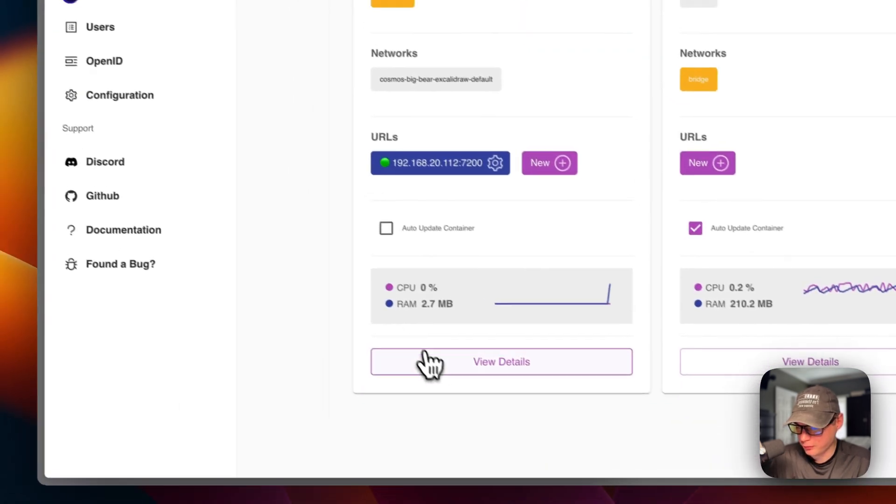
click(428, 364)
click(245, 247)
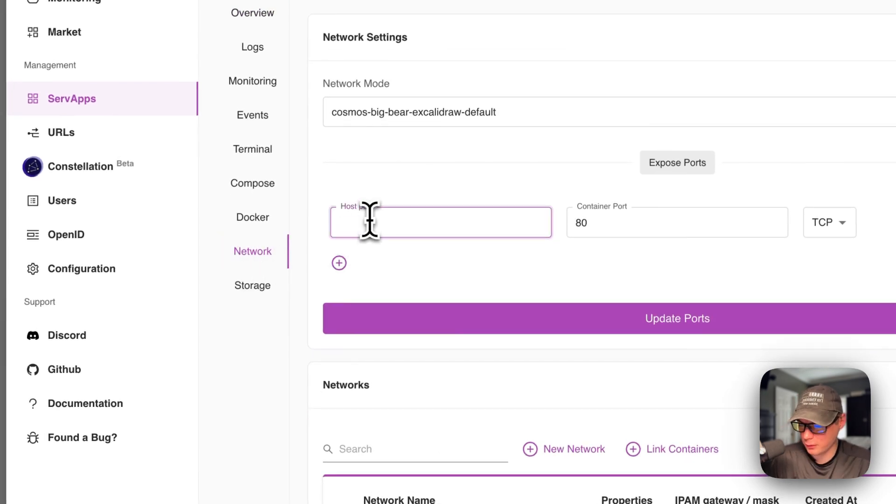
click(424, 258)
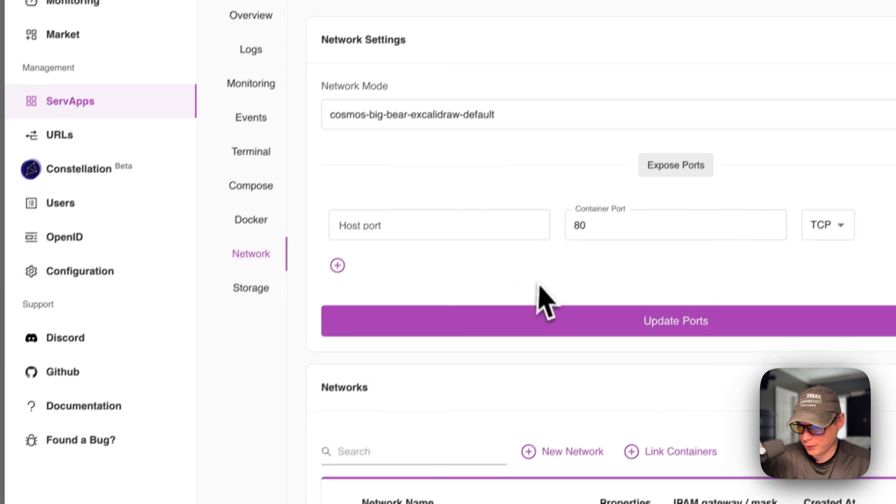
click(546, 317)
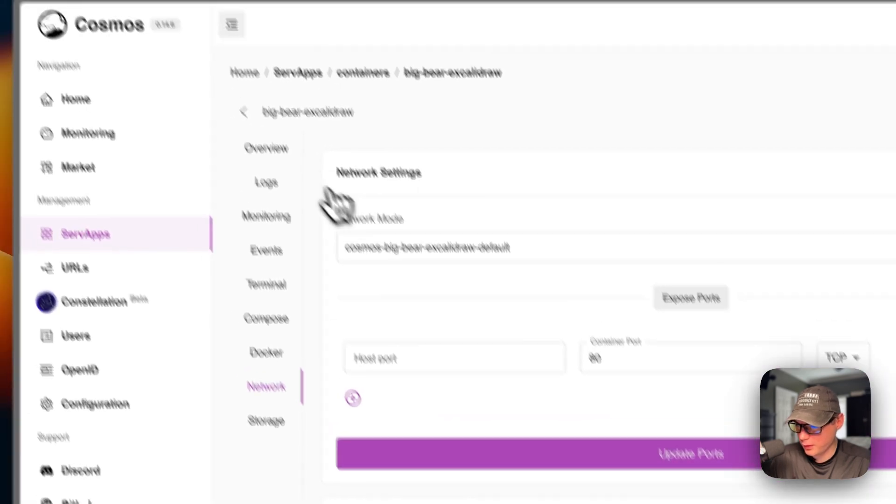
click(215, 73)
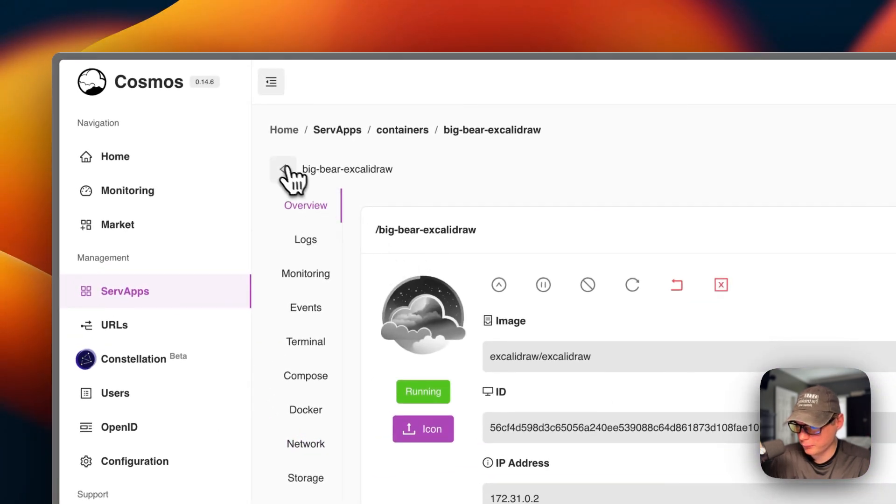
click(284, 169)
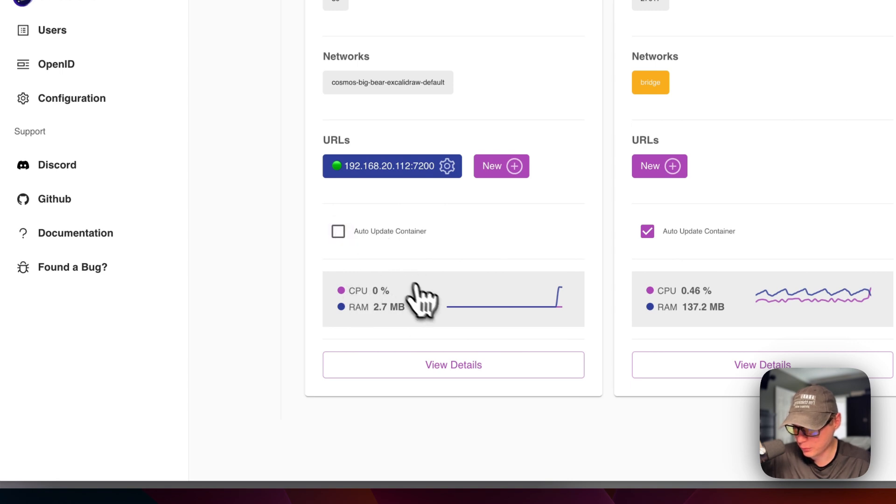
Step: Open big-bear-excalidraw's details and review its overview and container logs
click(389, 364)
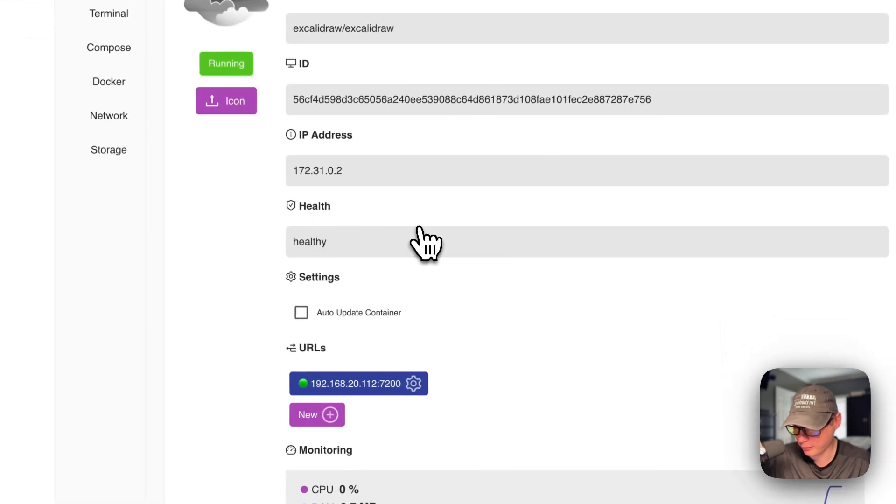
scroll(327, 275, down, 3)
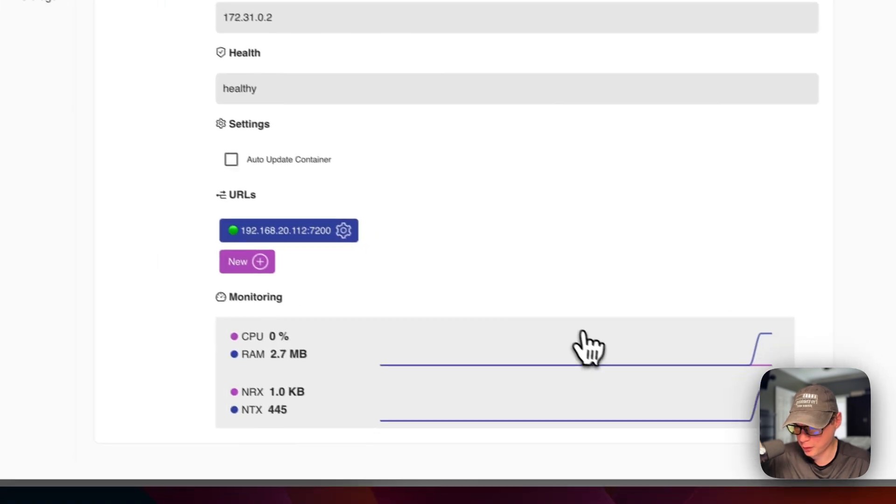
scroll(507, 285, up, 3)
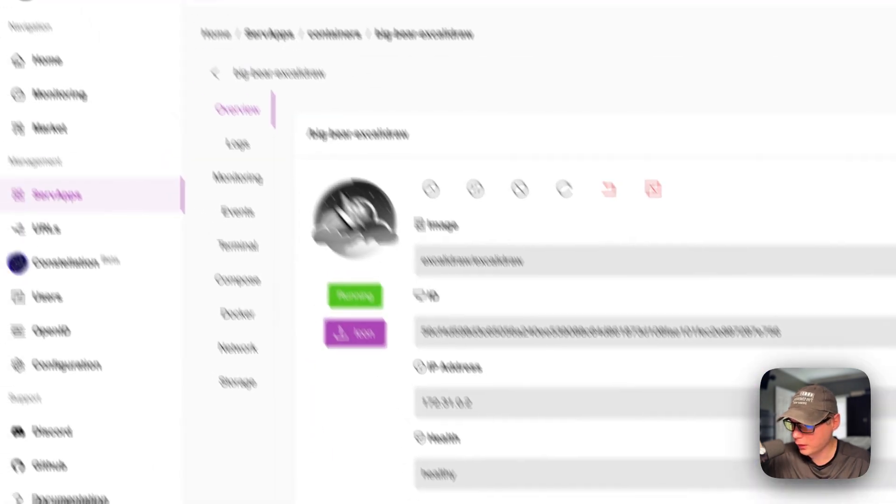
click(238, 145)
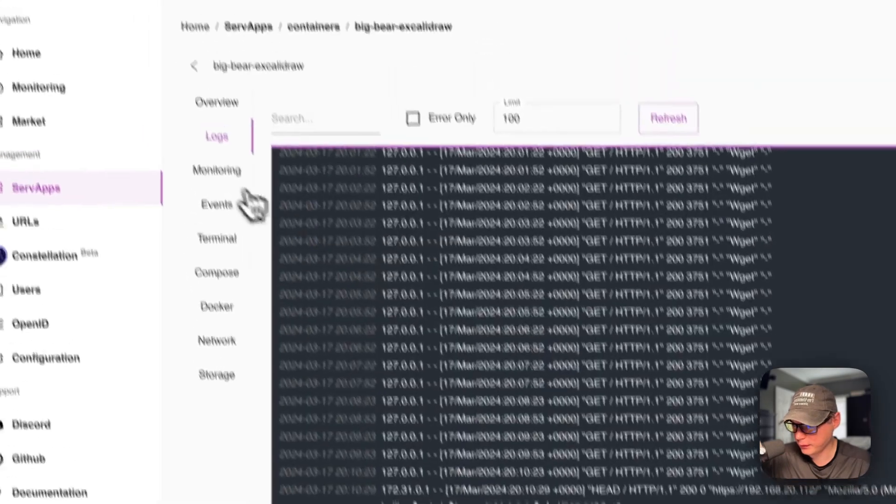
Step: Examine big-bear-excalidraw's resource and network monitoring charts in the latest, hourly and daily views
click(190, 108)
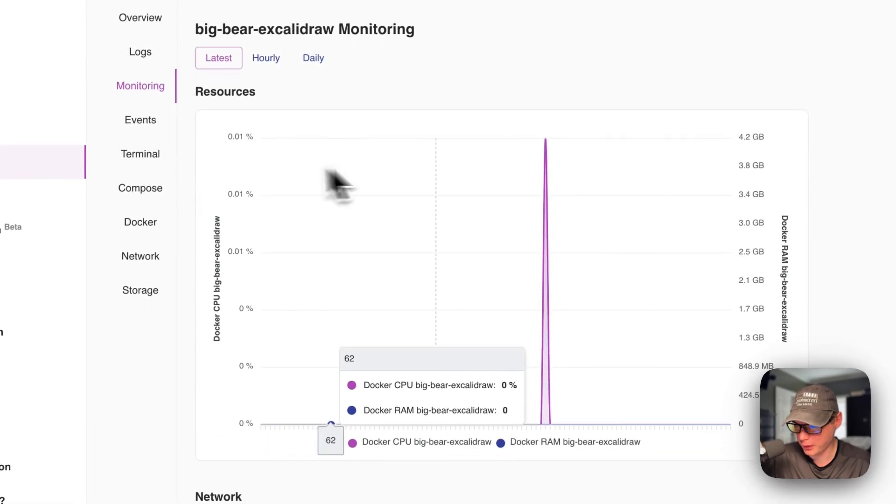
scroll(467, 211, down, 5)
scroll(557, 367, up, 5)
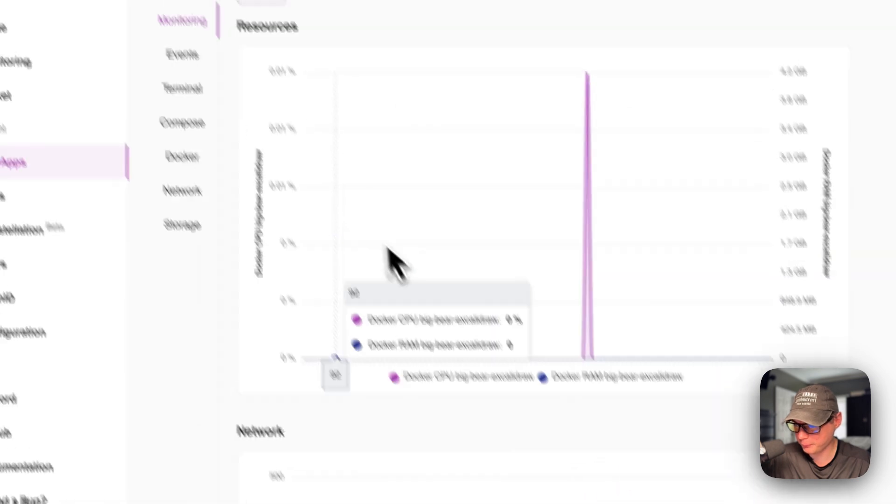
click(363, 161)
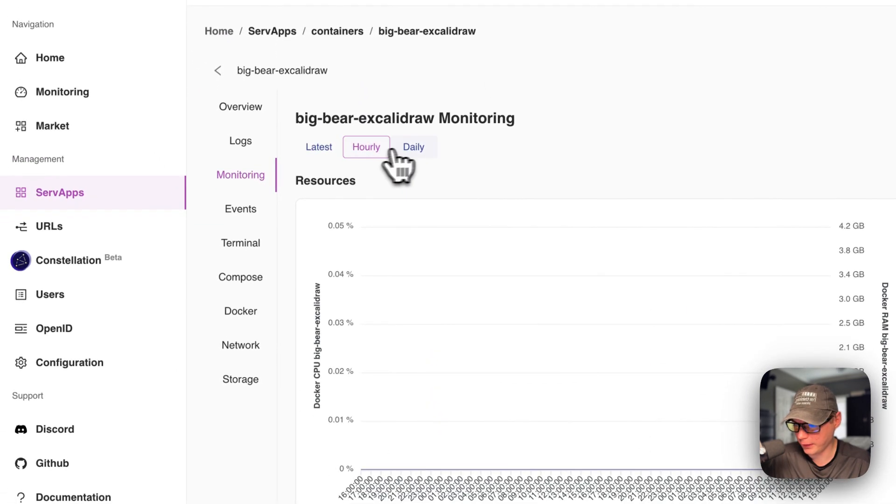
click(415, 149)
click(319, 149)
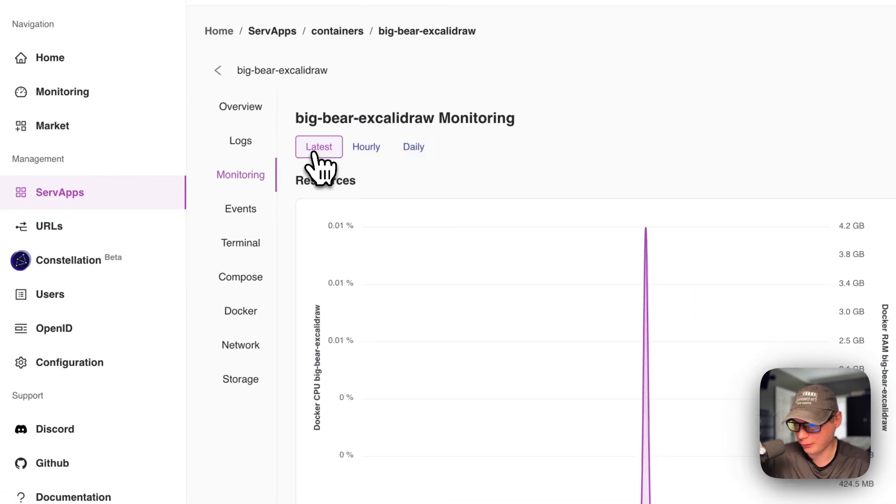
Step: Review big-bear-excalidraw's event list and inspect the Docker Event container start entry
click(240, 208)
scroll(479, 317, down, 8)
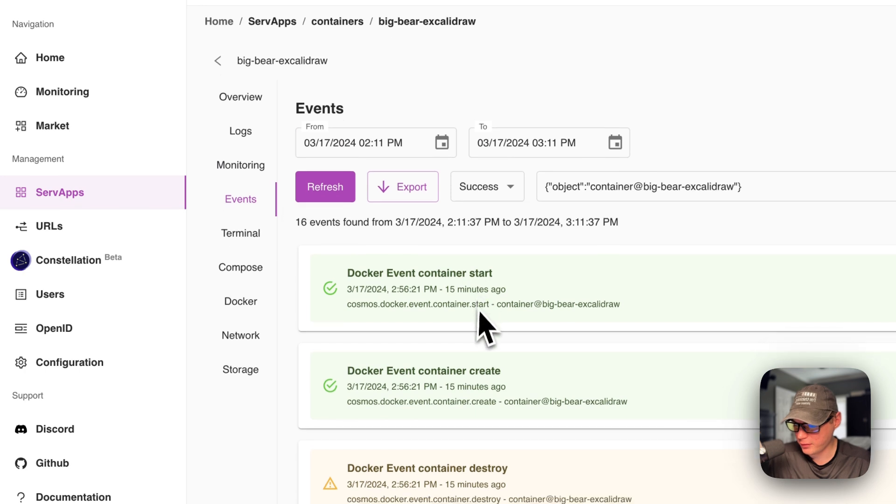
scroll(480, 318, down, 3)
scroll(476, 327, up, 12)
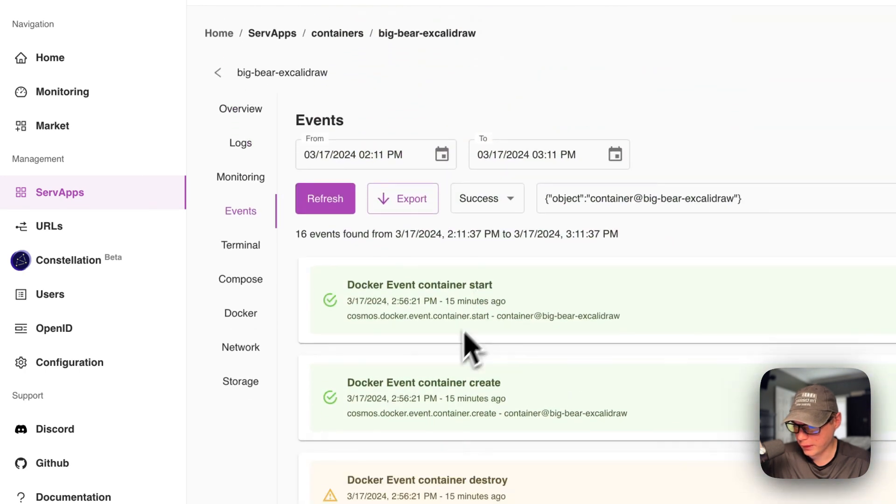
click(450, 322)
click(448, 313)
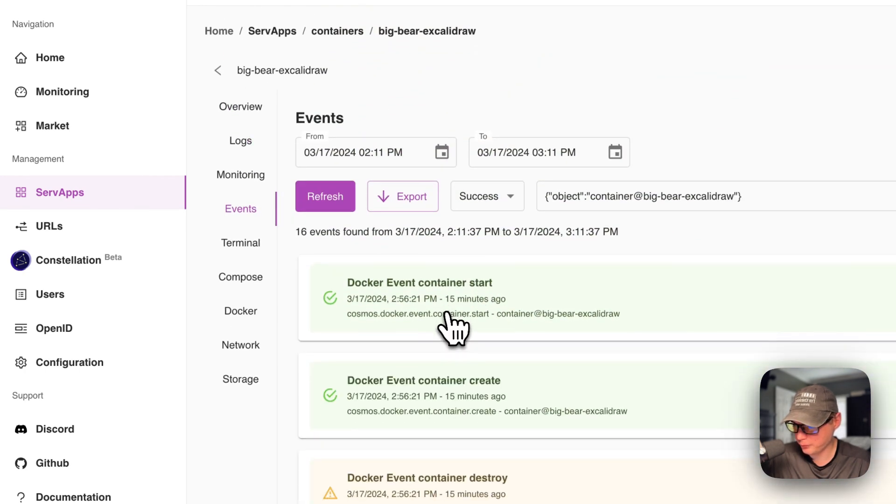
Step: Look at the container's terminal page and read through its compose service definition
click(241, 244)
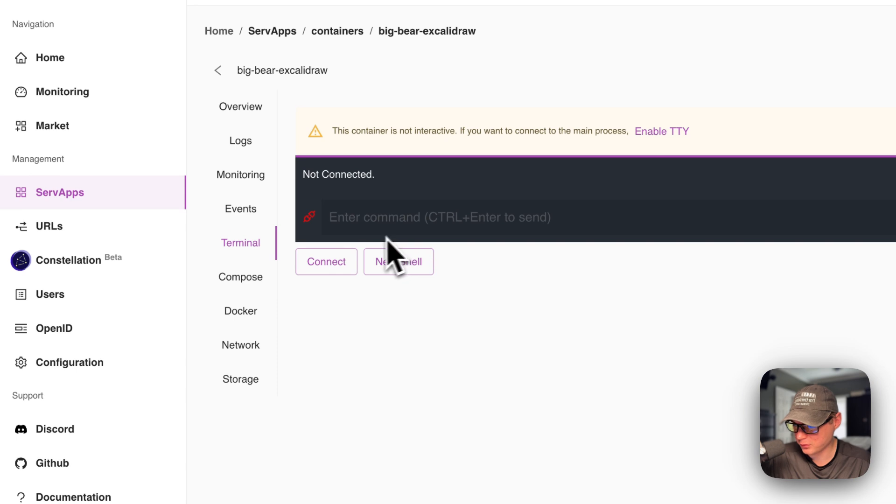
click(254, 279)
scroll(496, 333, down, 1)
scroll(495, 331, up, 4)
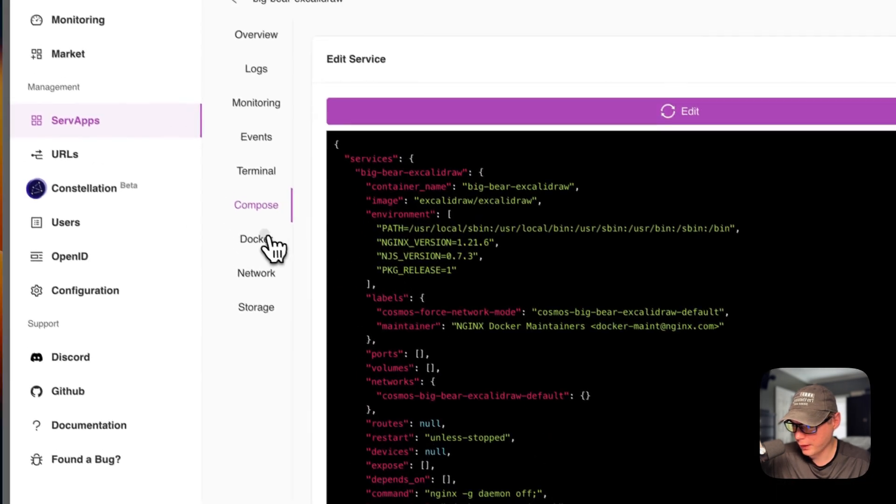
Step: Examine the Docker container setup, including the restart policy options, environment variables, labels and devices
click(268, 238)
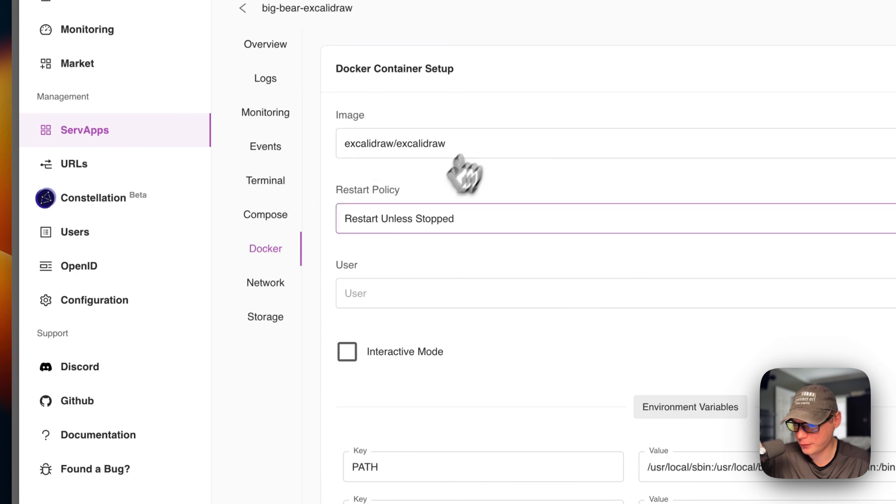
click(419, 231)
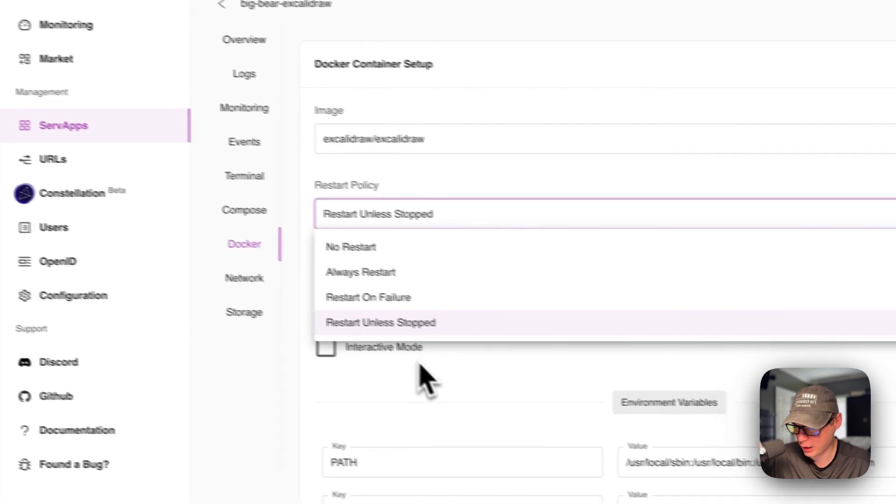
click(445, 366)
scroll(294, 286, down, 5)
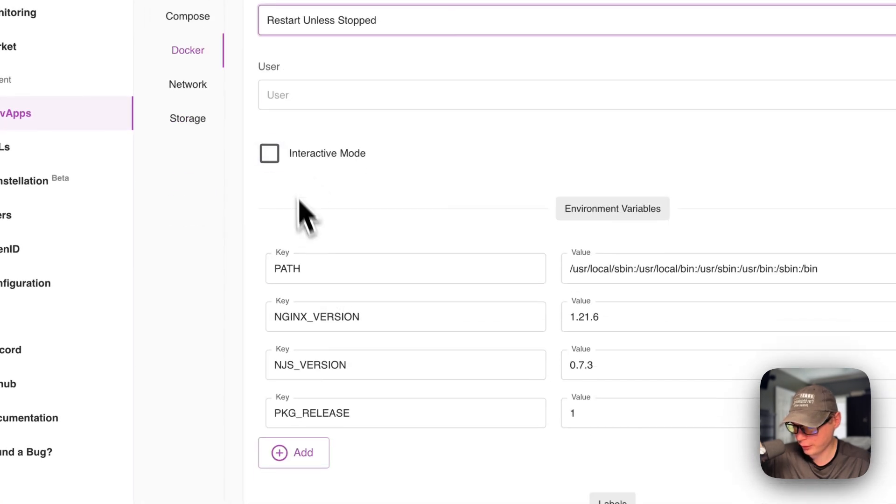
scroll(336, 166, down, 3)
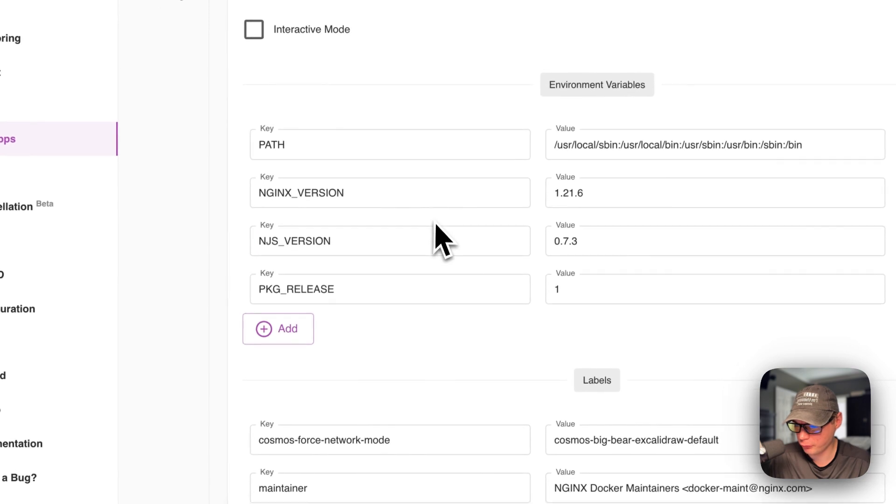
scroll(456, 211, down, 2)
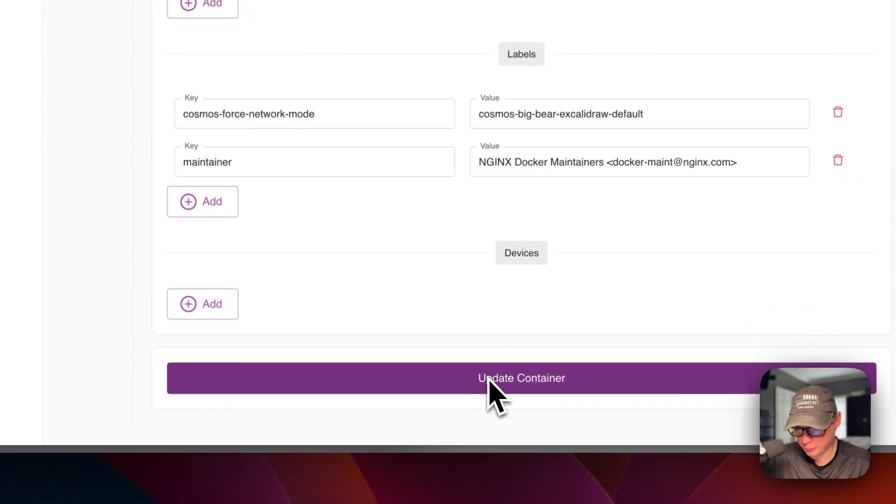
click(488, 378)
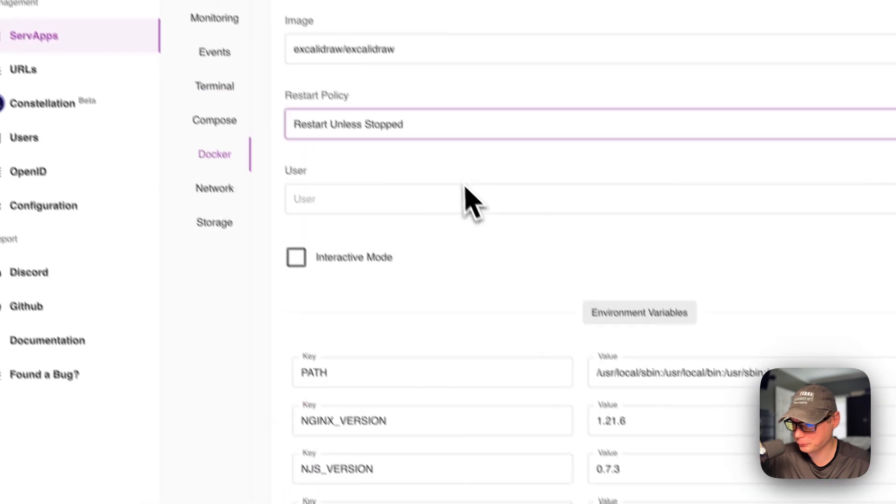
Step: Check the container's exposed port settings and its volume mounts
click(242, 303)
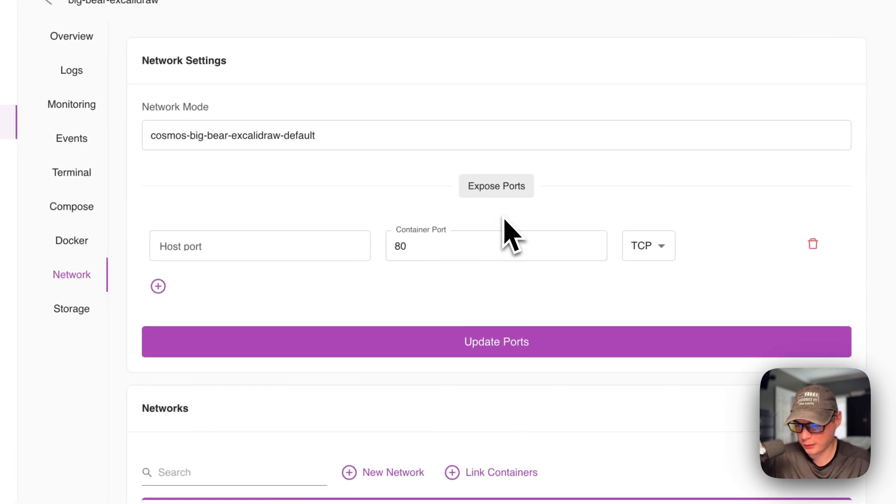
click(176, 254)
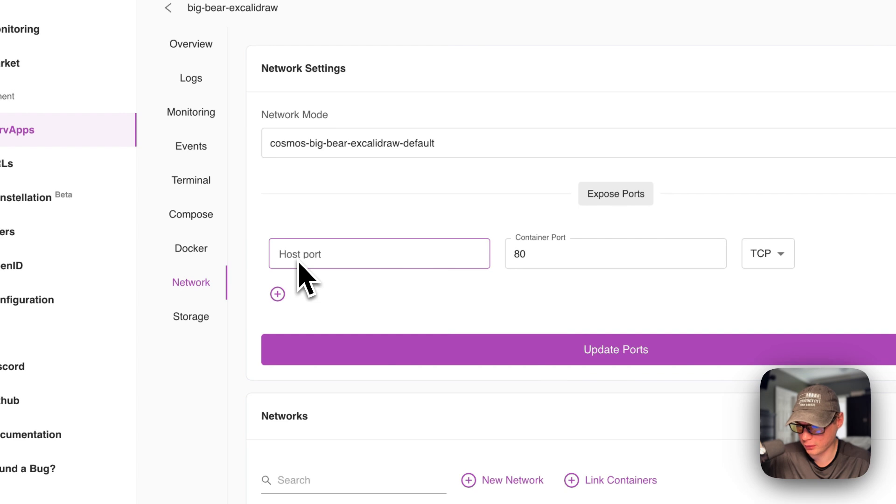
click(564, 262)
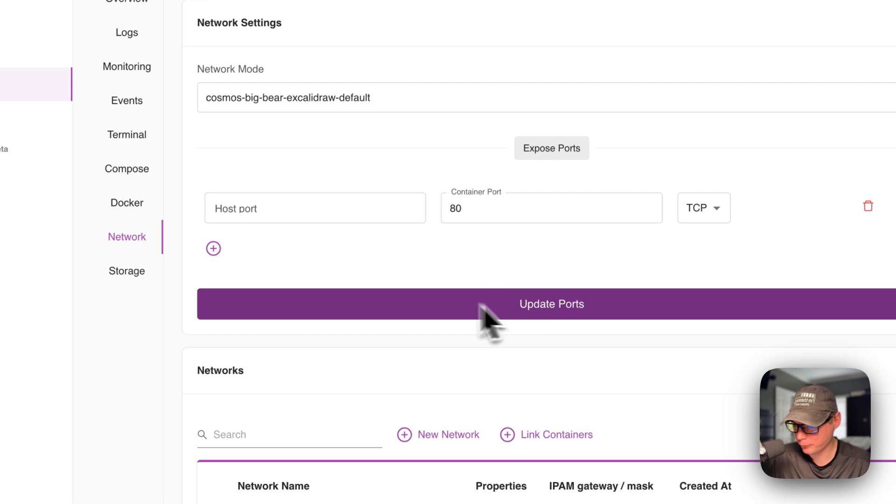
click(126, 273)
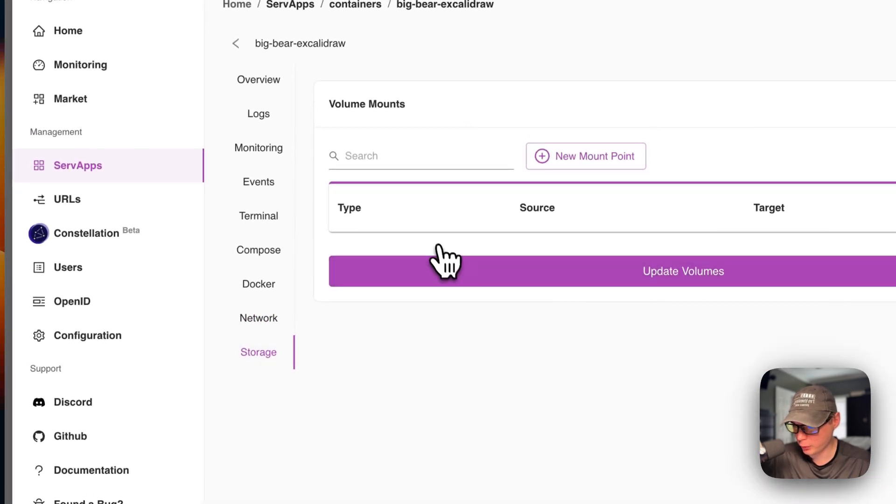
Step: Try adding a mount point, checking the Volume source choices and switching its type to Bind, and remove the row
click(577, 158)
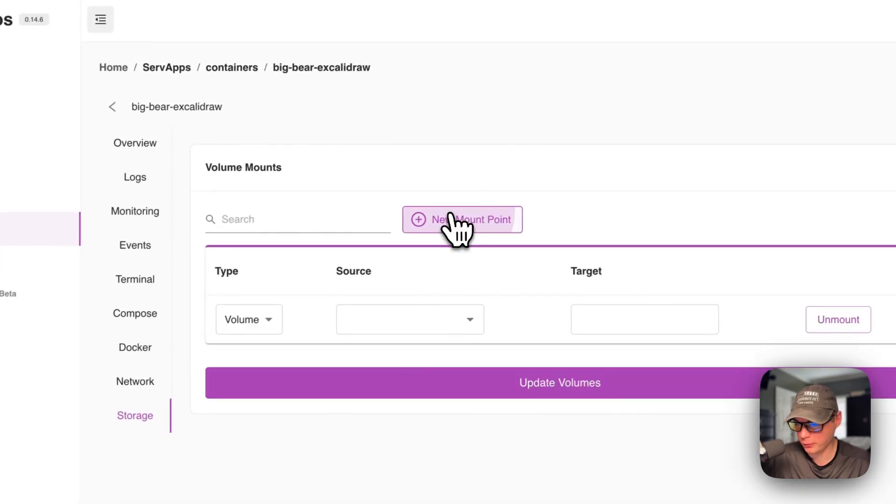
click(379, 259)
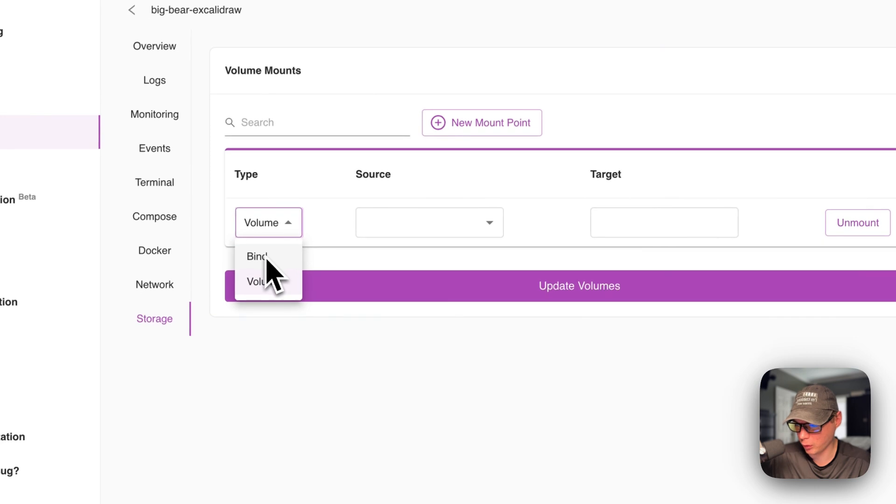
click(386, 231)
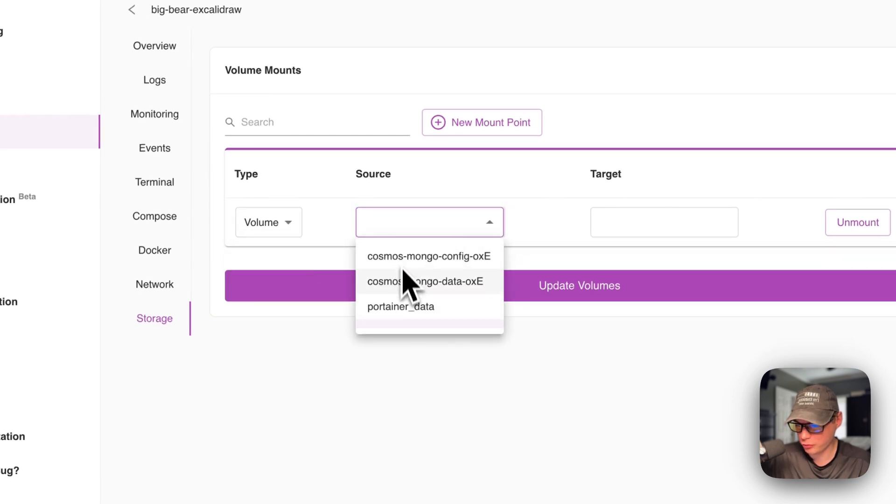
click(632, 219)
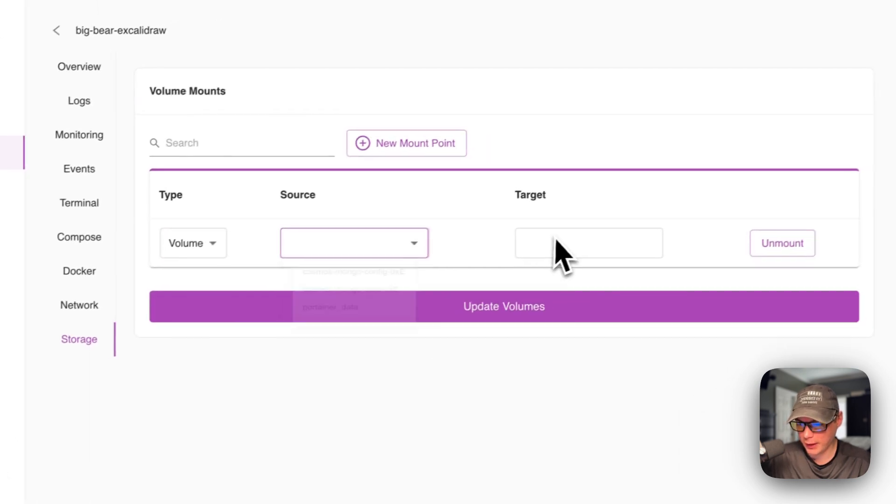
click(557, 242)
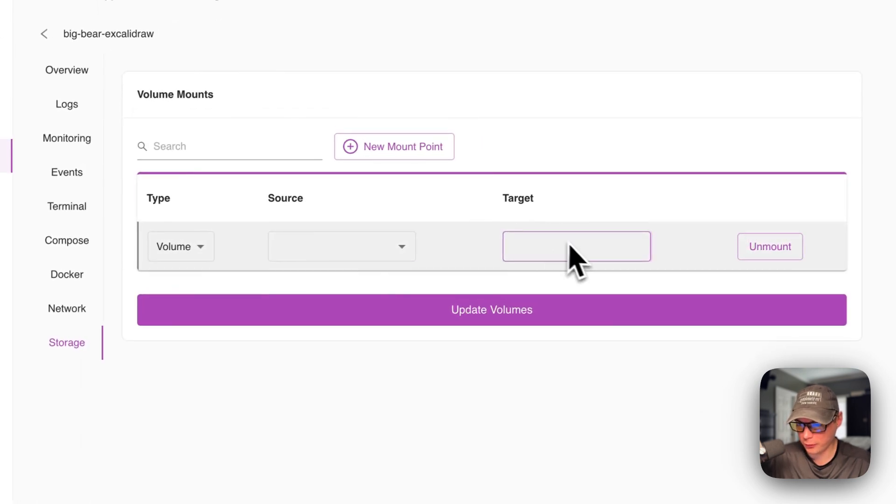
click(196, 247)
click(196, 281)
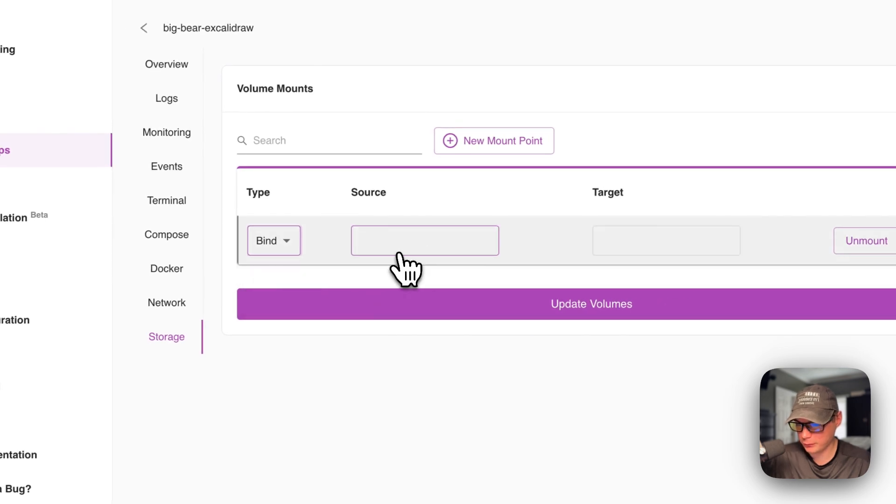
click(867, 241)
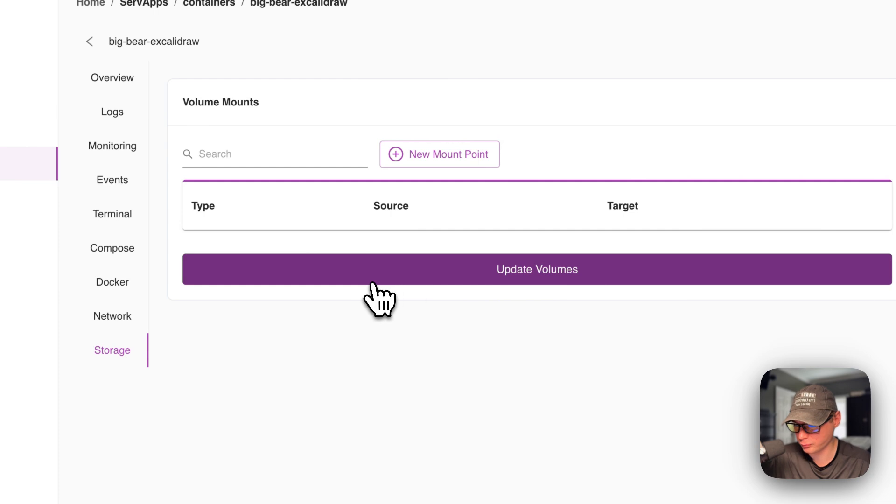
Step: Open the big-bear-excalidraw entry in the URLs list and review its overview, including the target port and security indicators
click(140, 287)
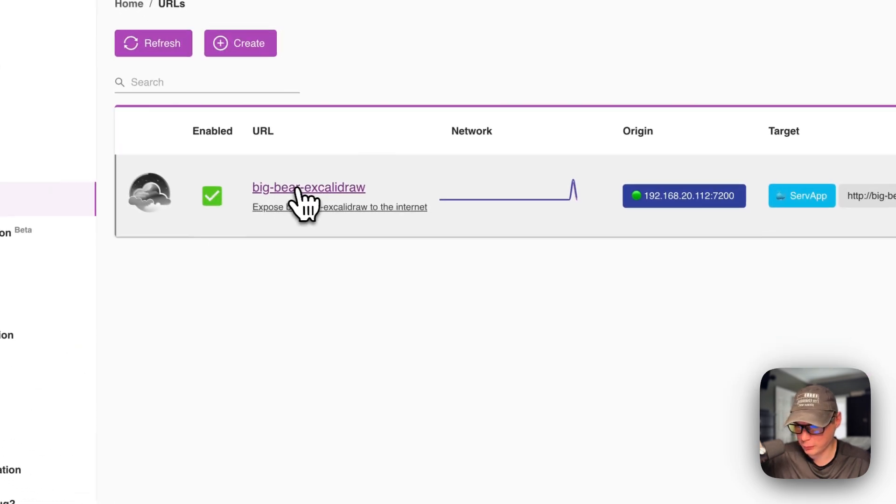
click(451, 277)
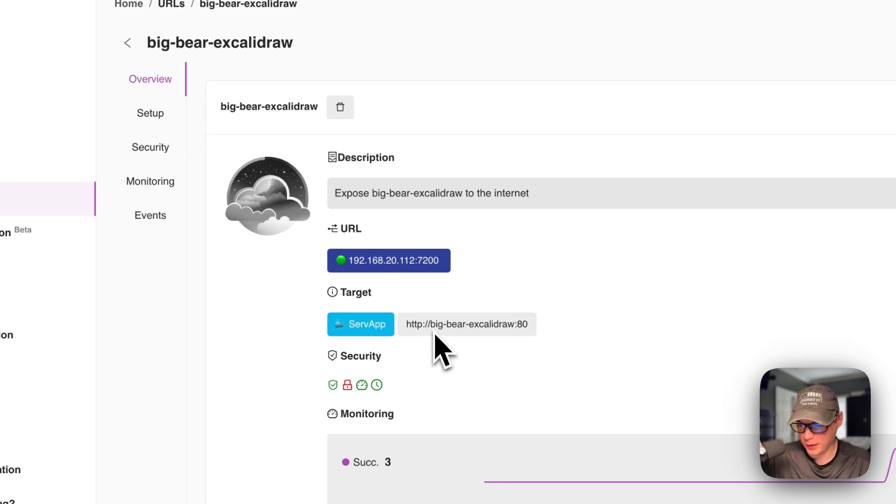
double_click(523, 324)
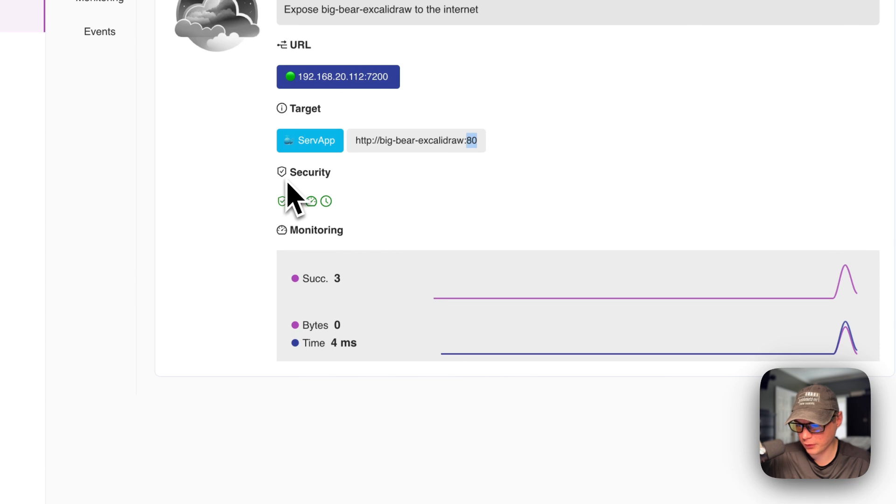
mouse_move(282, 203)
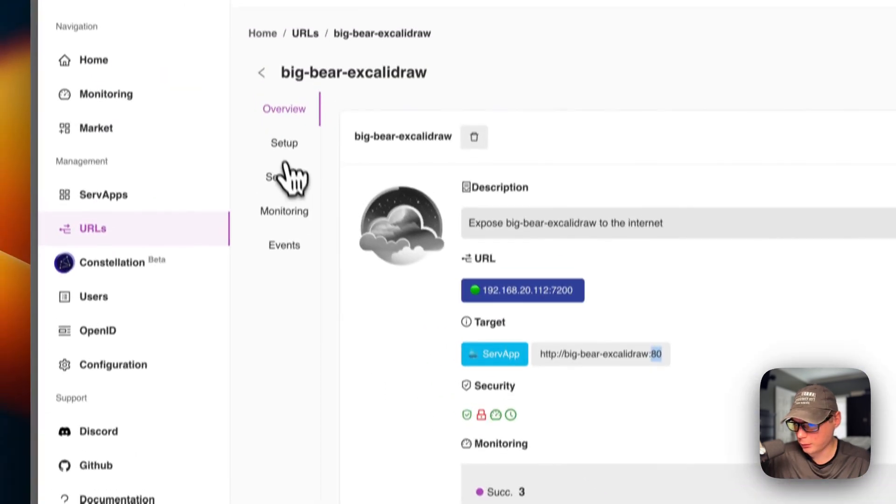
Step: Review the URL's setup name and description, and look through the available target modes
click(282, 145)
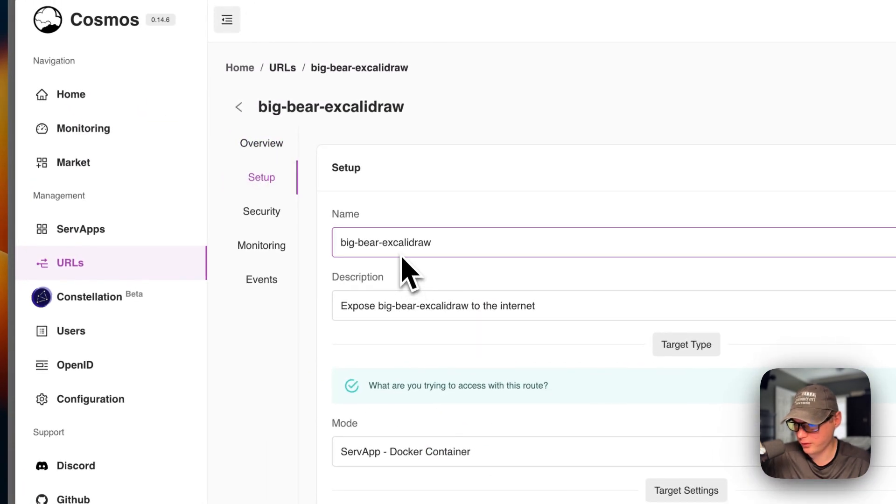
click(377, 302)
scroll(500, 320, down, 5)
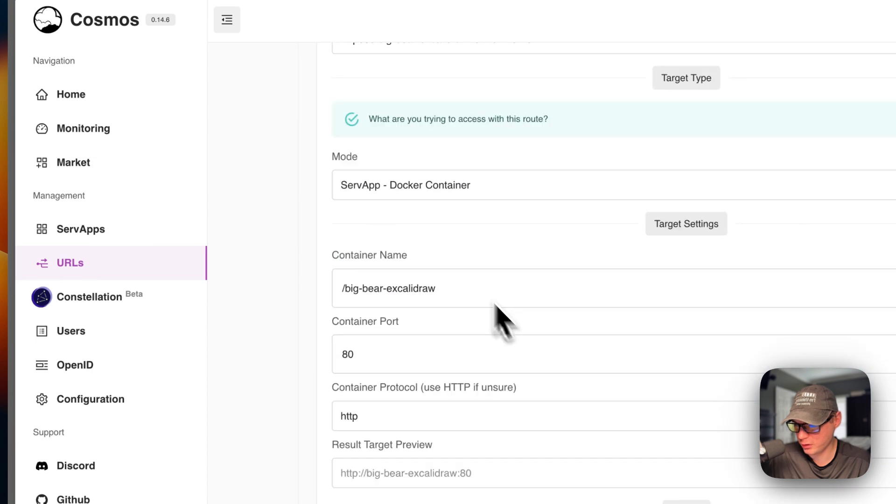
click(435, 189)
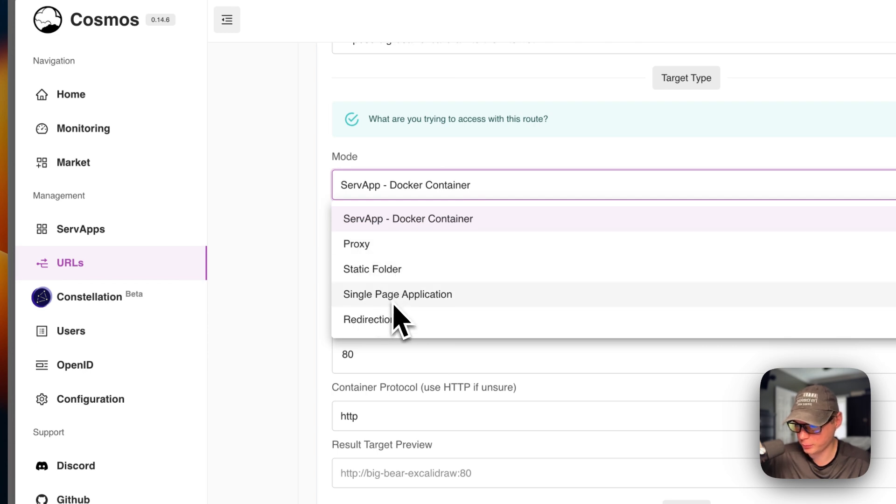
click(301, 315)
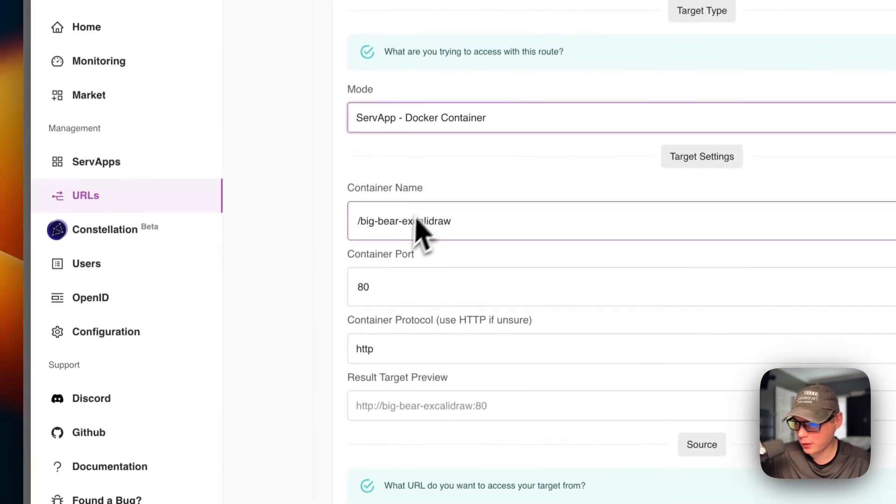
Step: Examine the target settings: the selectable container names, container port, container protocol and result target preview
click(395, 220)
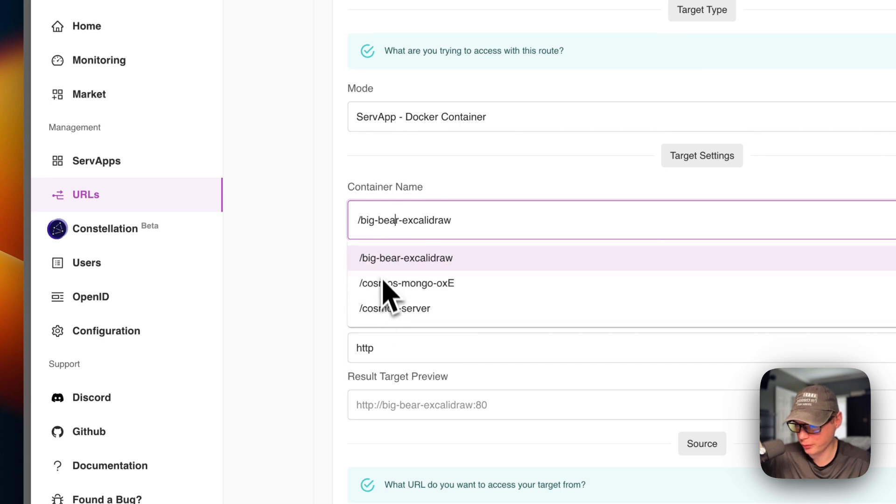
click(296, 260)
scroll(400, 247, down, 1)
click(422, 260)
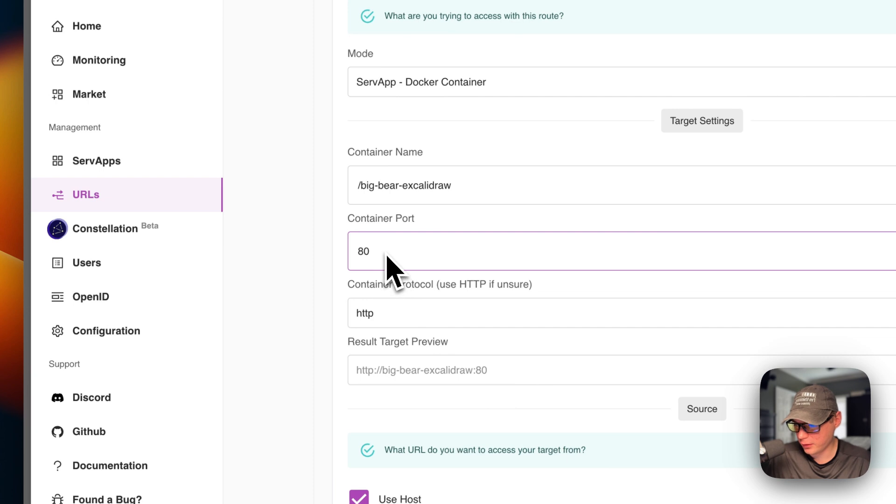
click(385, 299)
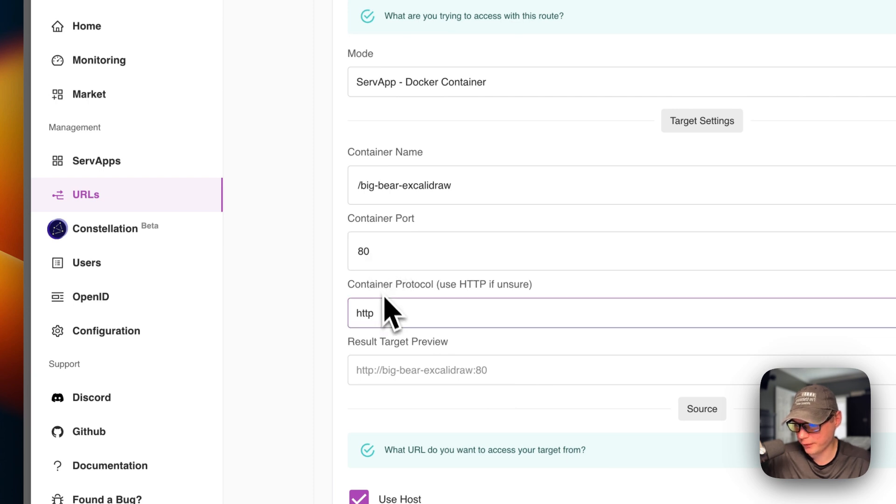
scroll(387, 317, down, 1)
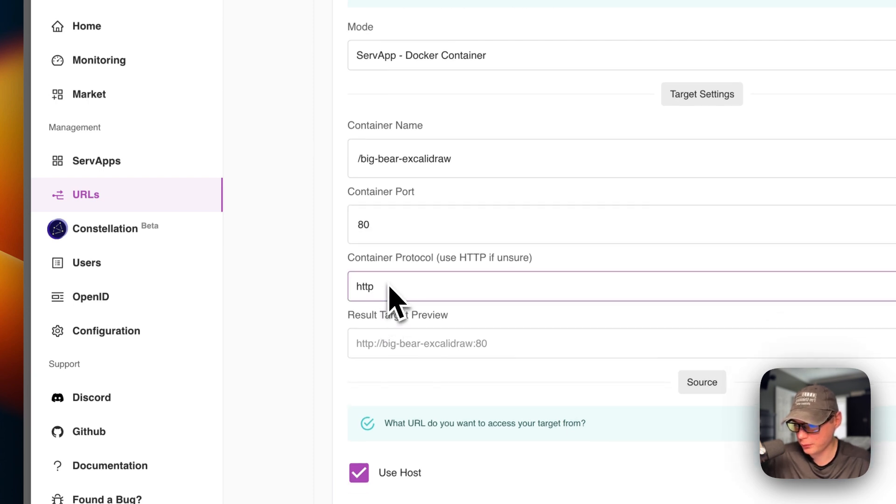
click(387, 239)
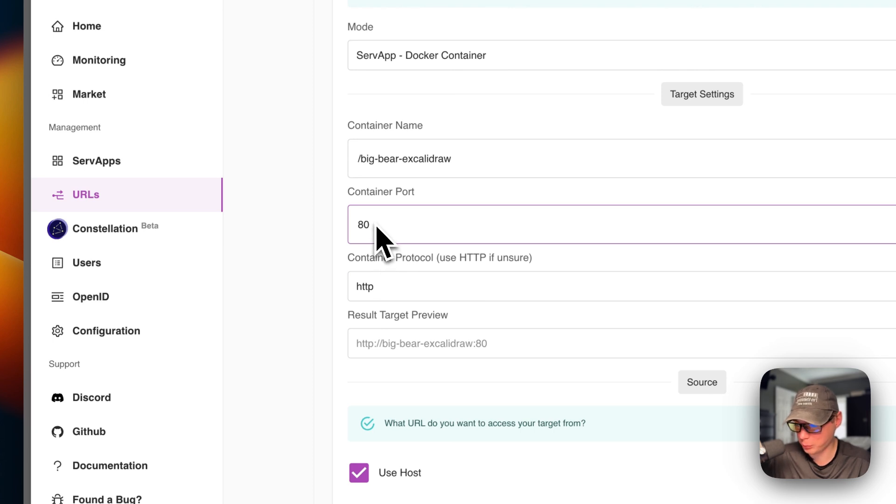
click(378, 273)
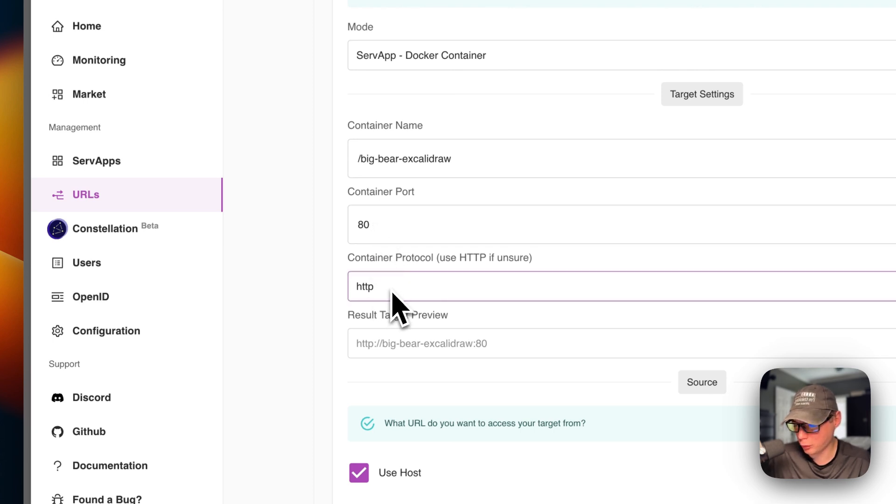
click(362, 341)
Step: Check the URL's source settings, focusing on the host address and its port
scroll(357, 355, down, 7)
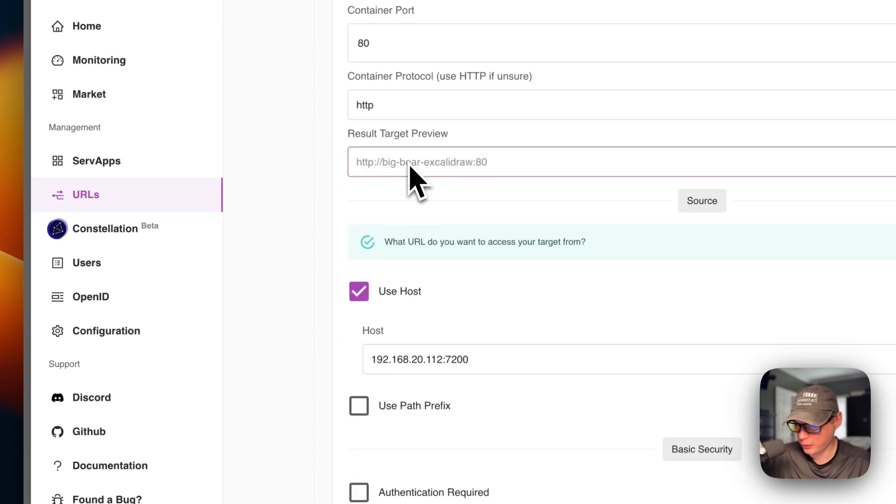
scroll(345, 280, down, 3)
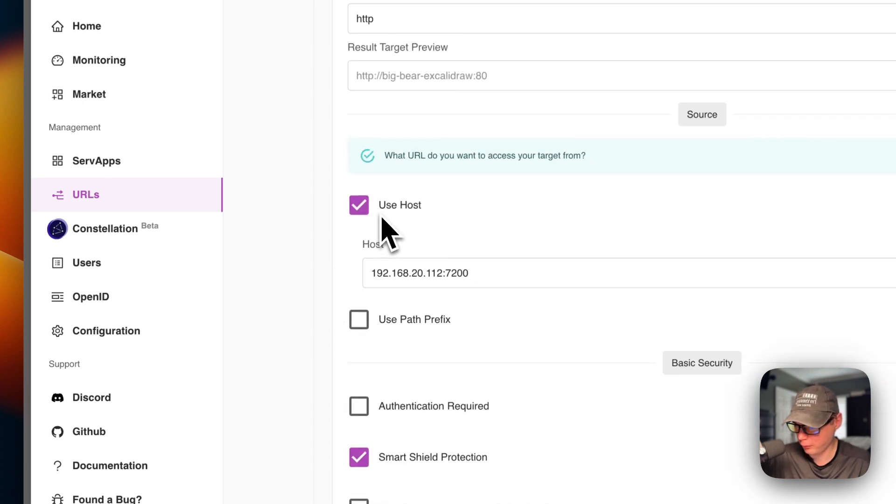
click(385, 273)
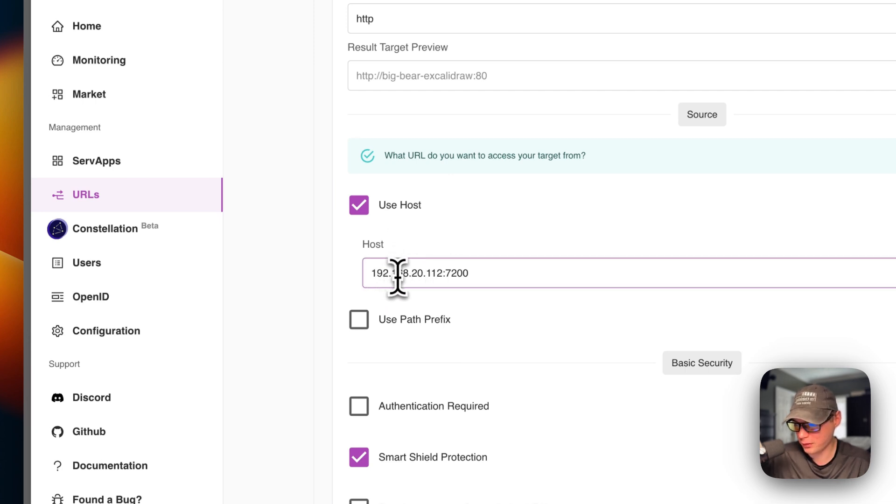
double_click(392, 273)
double_click(456, 274)
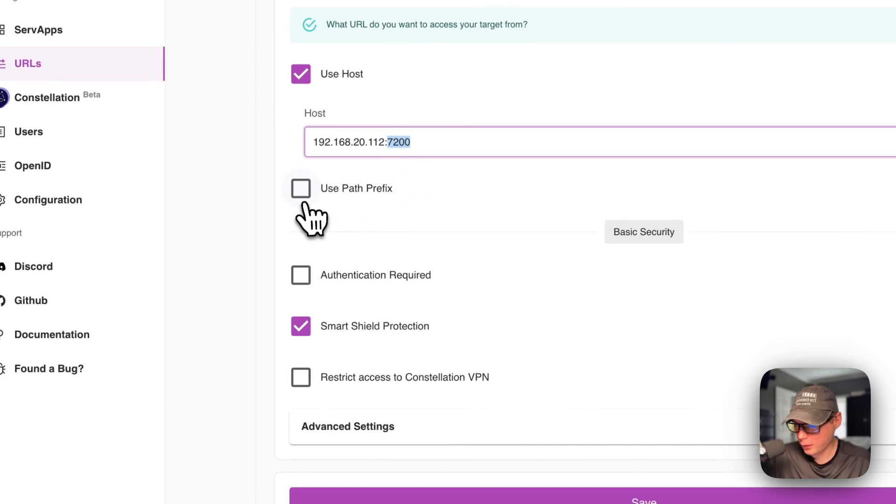
Step: Toggle the path prefix option on and off to view its fields, and expand the advanced settings to read them
click(355, 210)
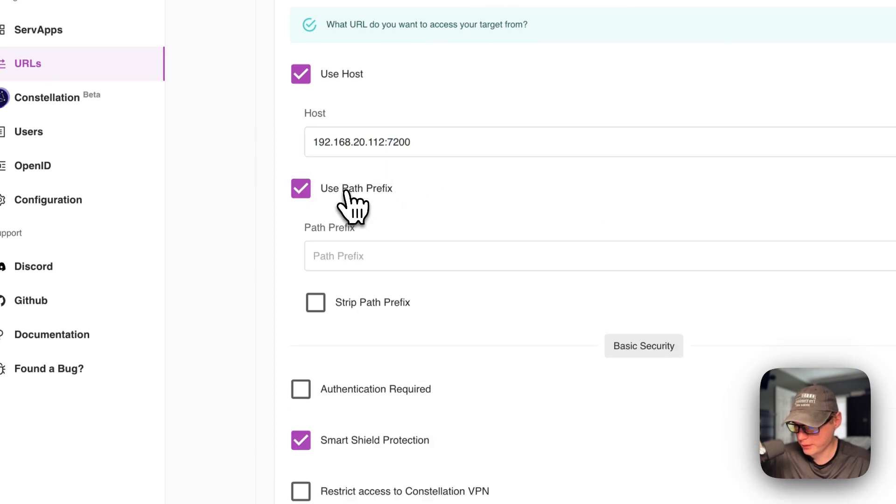
click(346, 192)
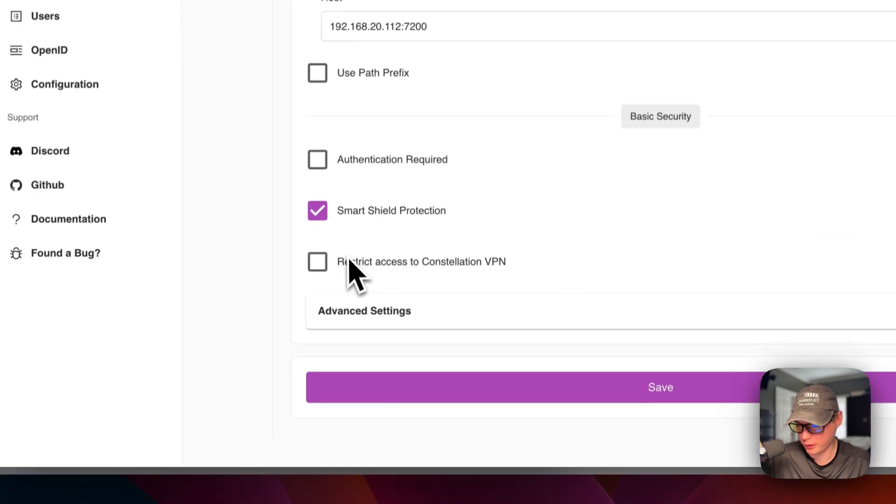
click(392, 301)
scroll(397, 304, down, 6)
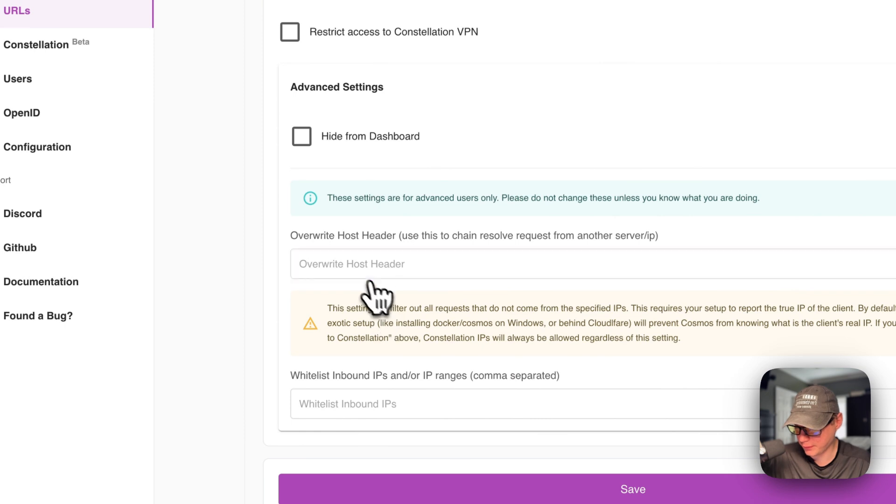
Step: Review the URL's security settings, from authentication and headers through Smart Shield to the limits and bot blocking
scroll(376, 296, up, 10)
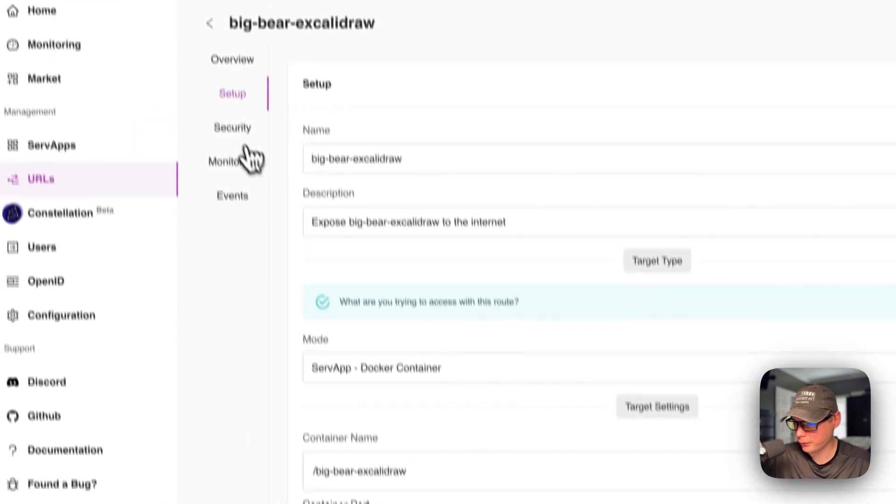
click(240, 135)
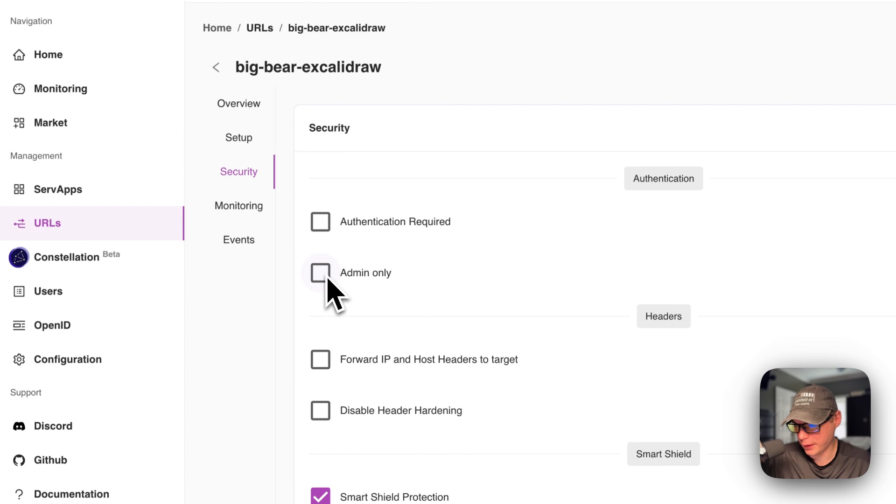
scroll(353, 280, down, 3)
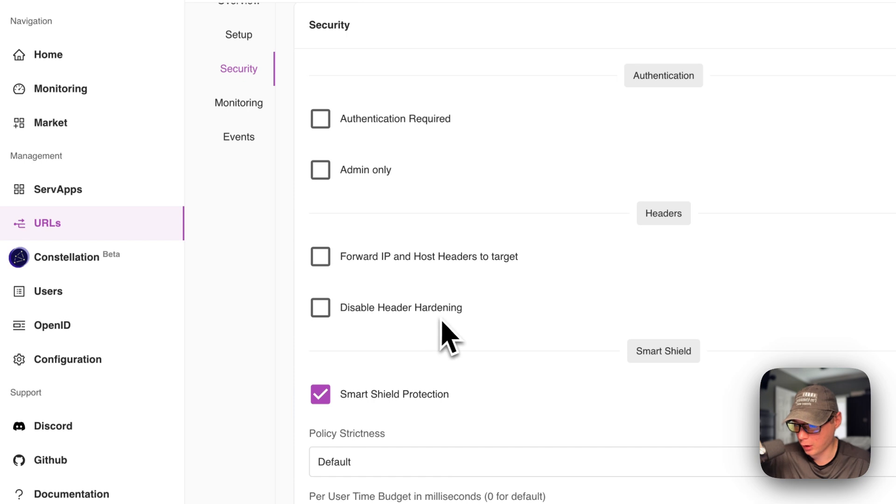
scroll(442, 322, down, 10)
scroll(388, 360, down, 5)
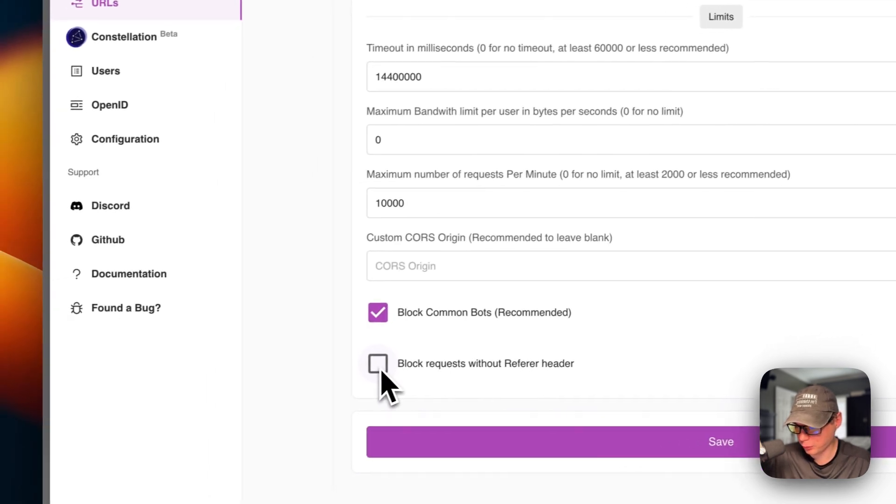
Step: Examine the URL's monitoring graphs for requests and resources
scroll(366, 170, up, 10)
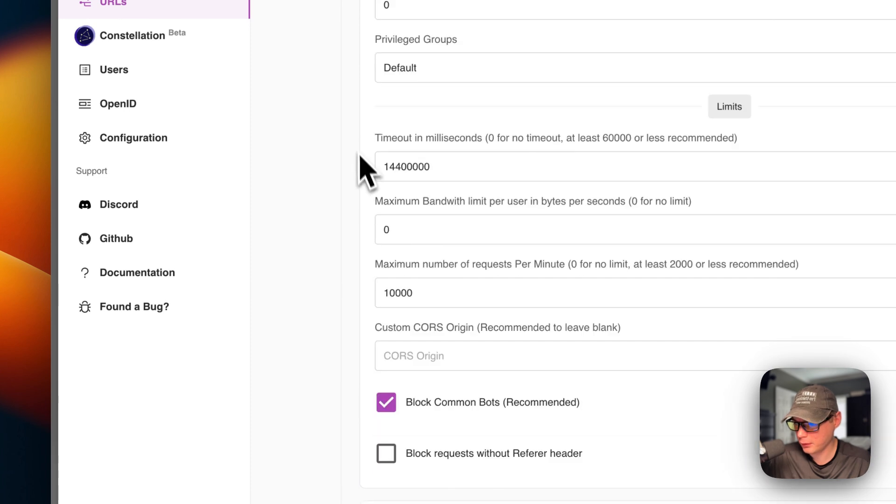
click(259, 188)
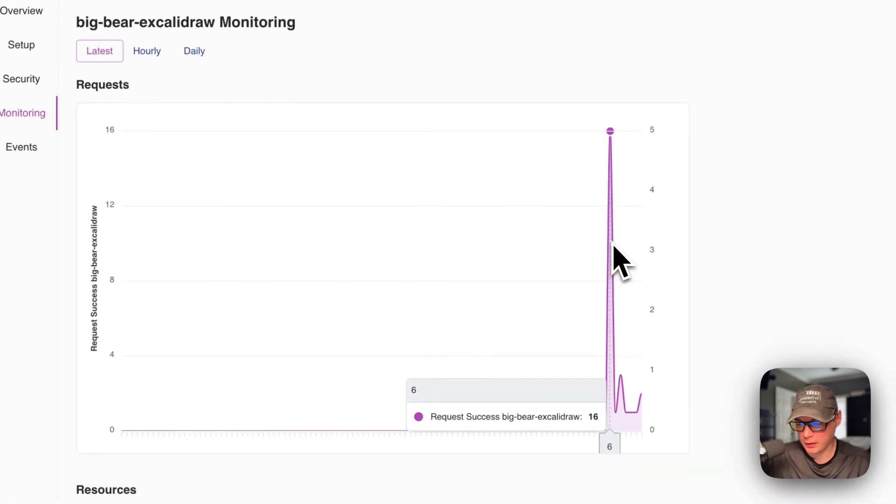
scroll(485, 279, up, 1)
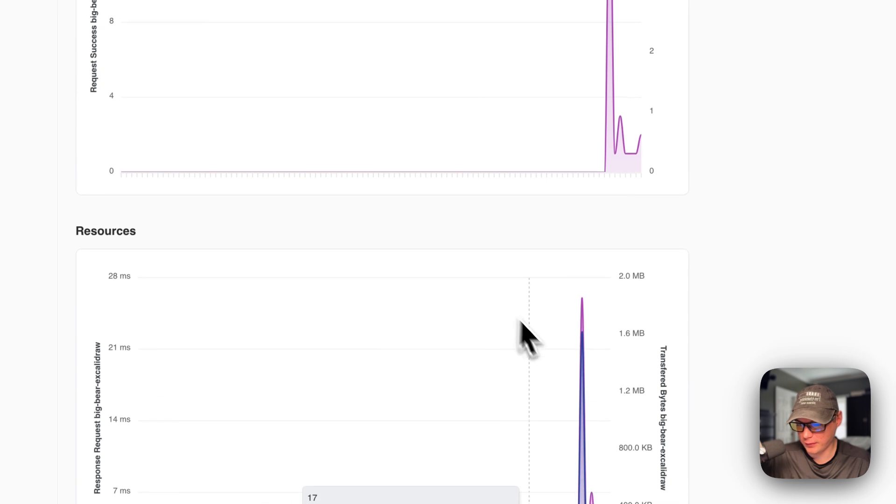
scroll(586, 369, up, 10)
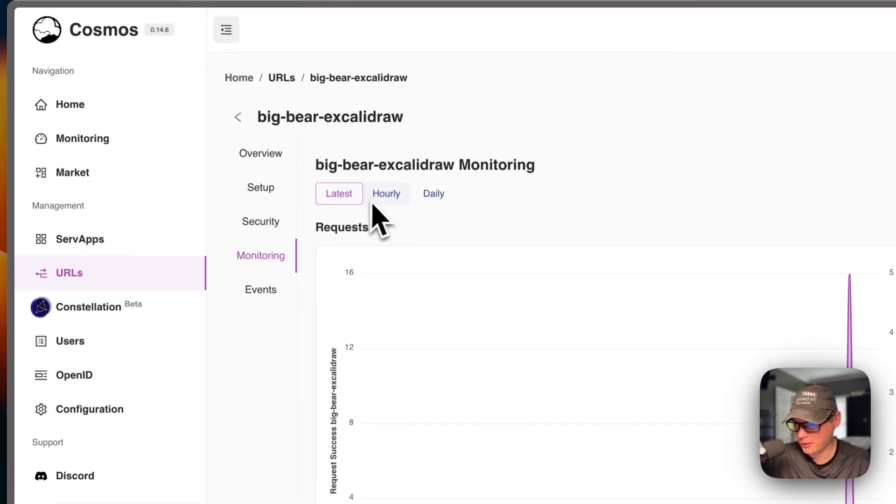
Step: Review the URL's events and expand the newest proxy response event to read its details
click(260, 292)
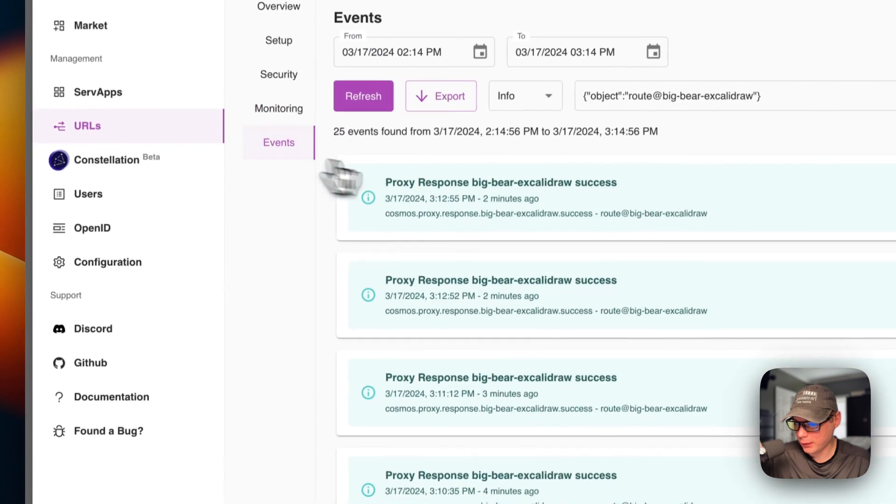
scroll(462, 346, down, 10)
scroll(484, 194, up, 10)
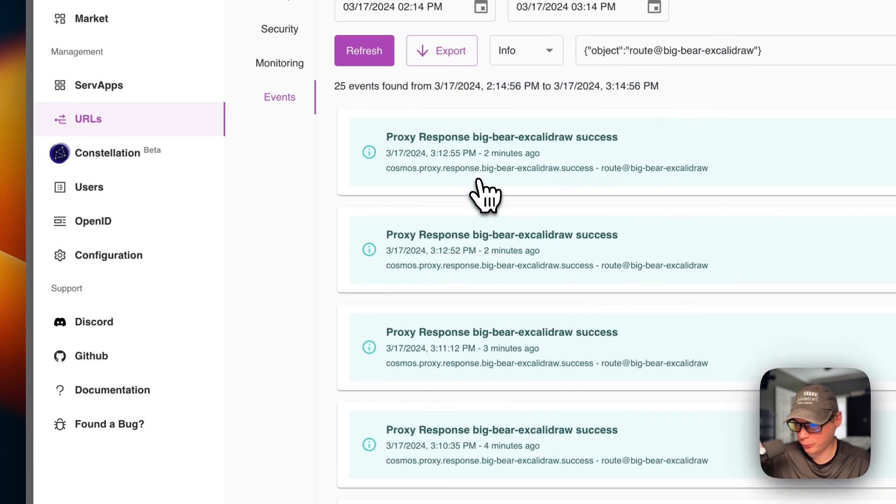
click(478, 181)
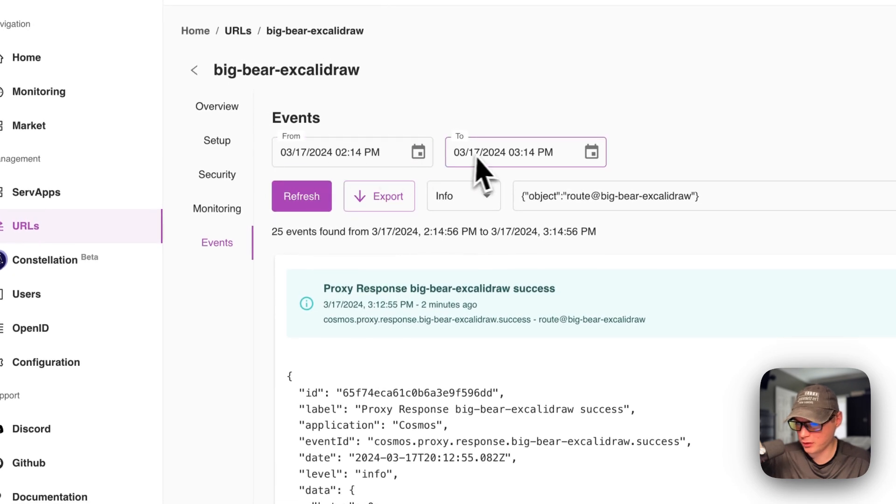
Step: Filter the URL's events by different levels, including Debug and Important, to compare what each level lists
click(463, 196)
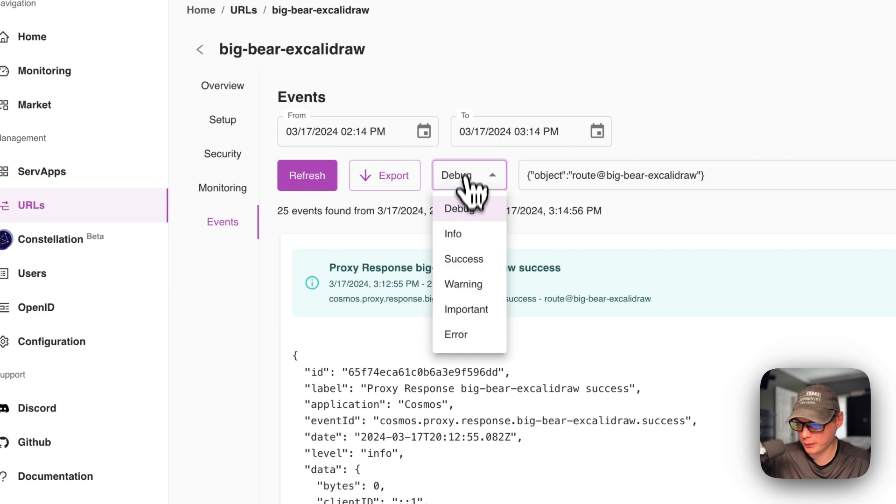
click(462, 259)
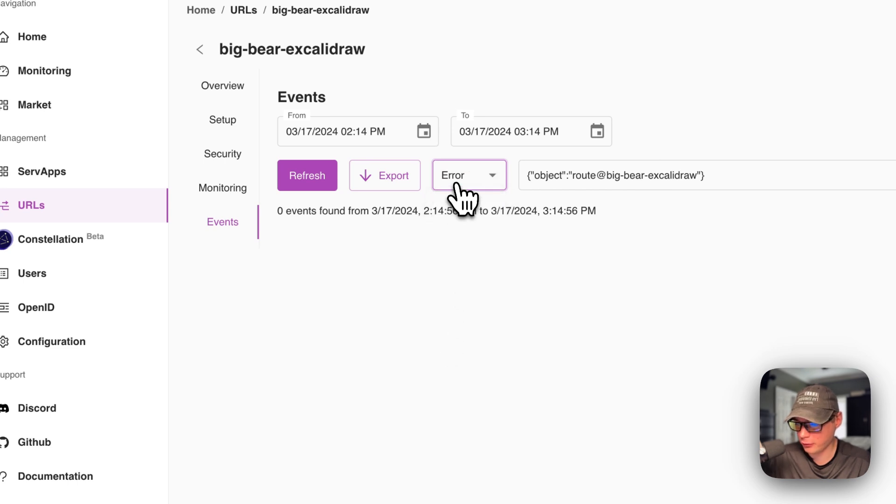
click(455, 209)
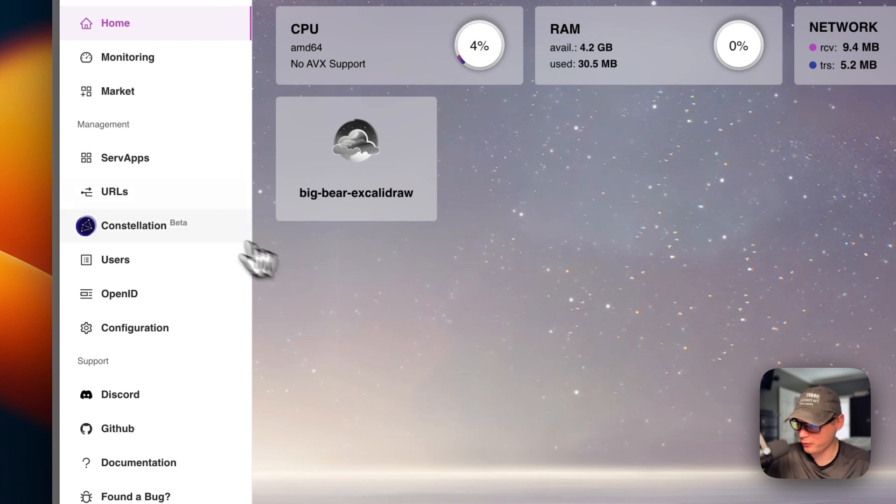
Step: Rename the big-bear-excalidraw URL to Excalidraw in its setup, save the change and refresh the page
click(135, 198)
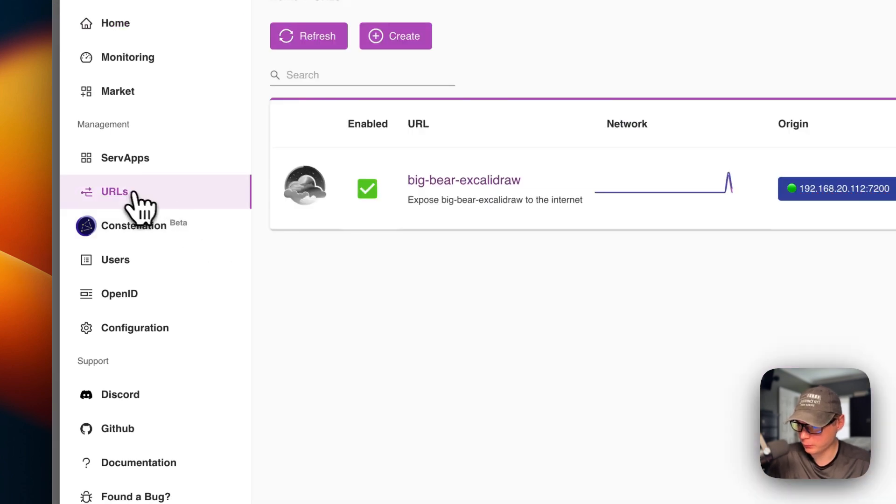
click(453, 181)
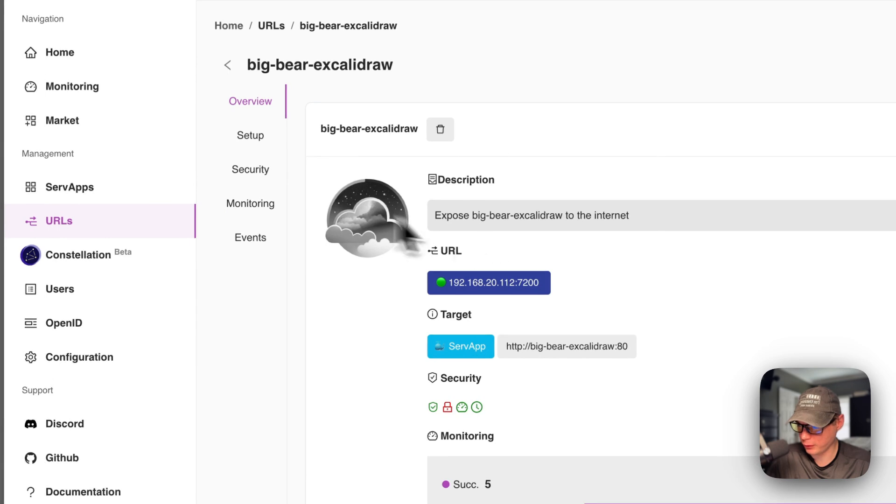
click(252, 138)
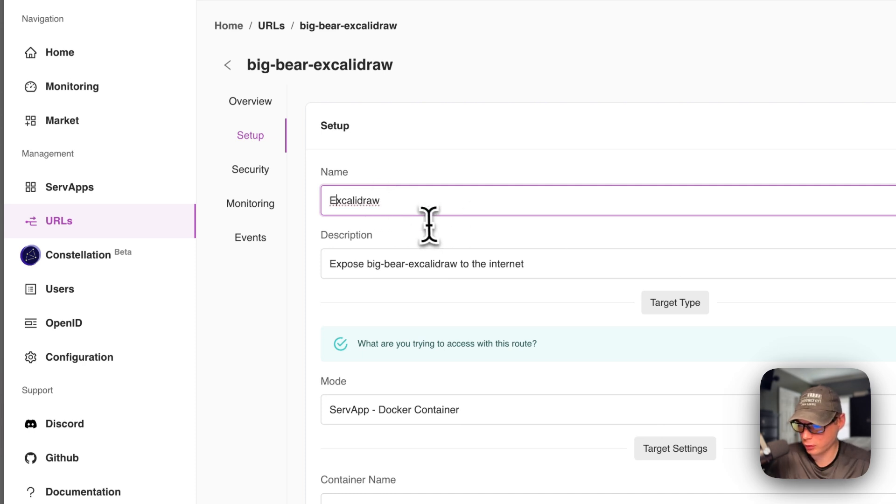
scroll(304, 360, down, 10)
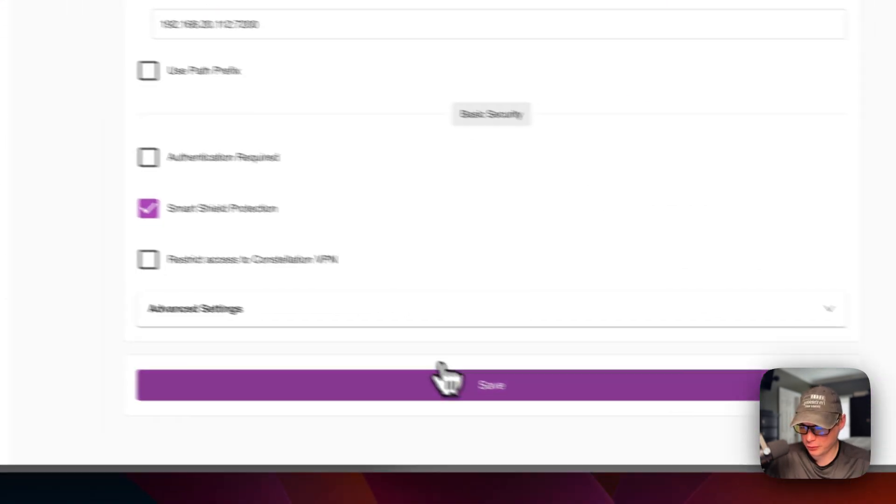
click(446, 378)
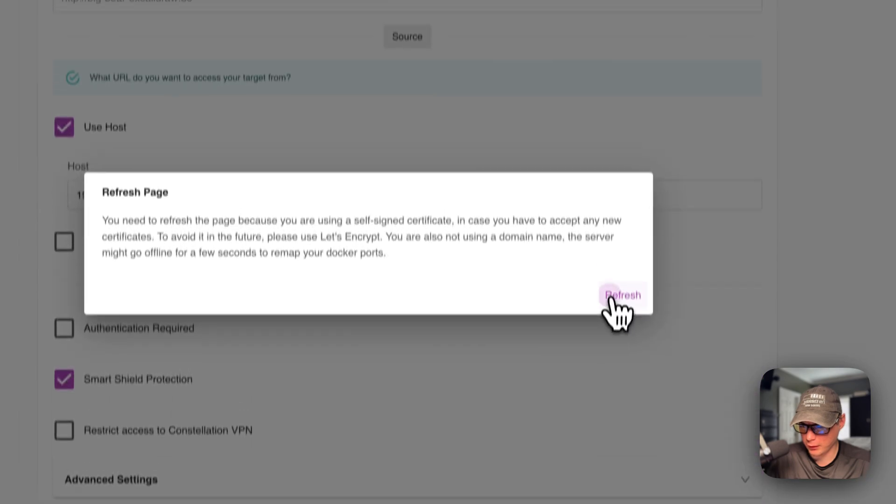
click(640, 93)
Step: Check the renamed URL on the home dashboard, in the ServApps container cards and in the URLs list
click(18, 30)
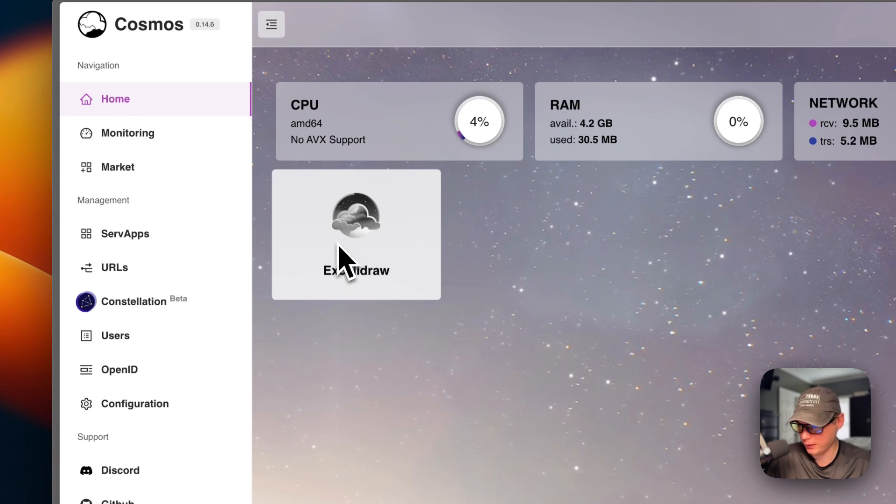
scroll(210, 215, down, 2)
click(134, 177)
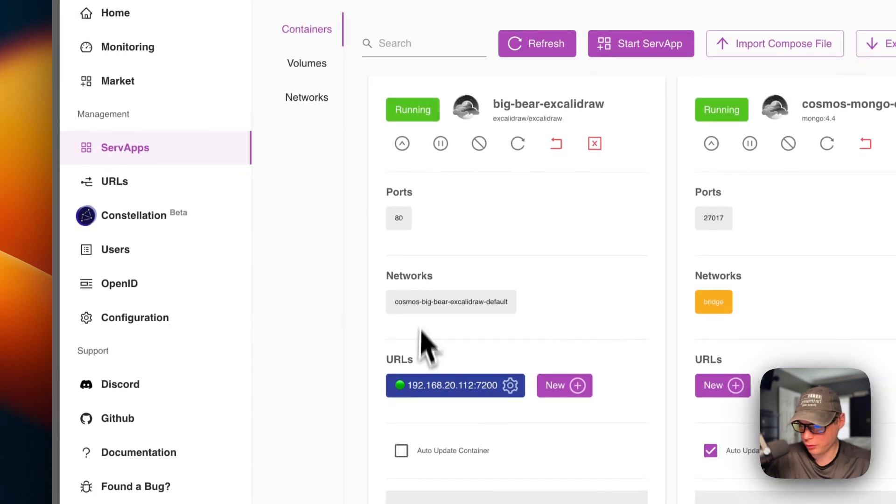
scroll(427, 348, down, 1)
click(151, 158)
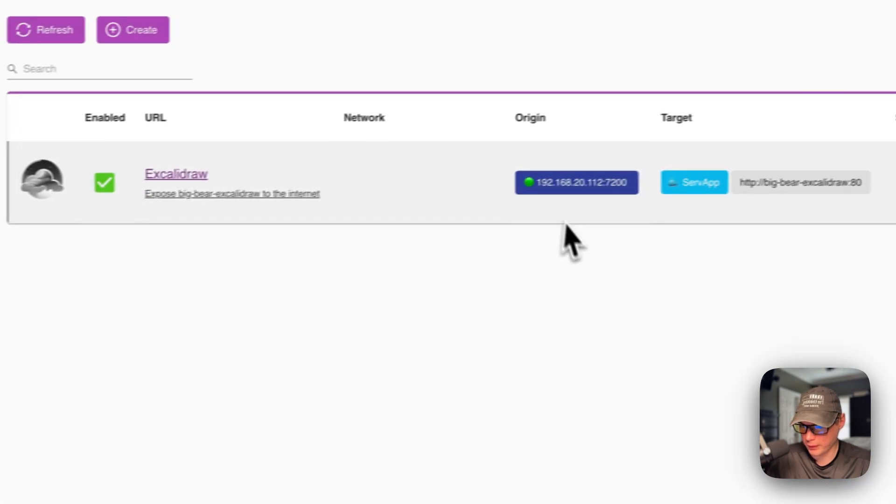
click(163, 136)
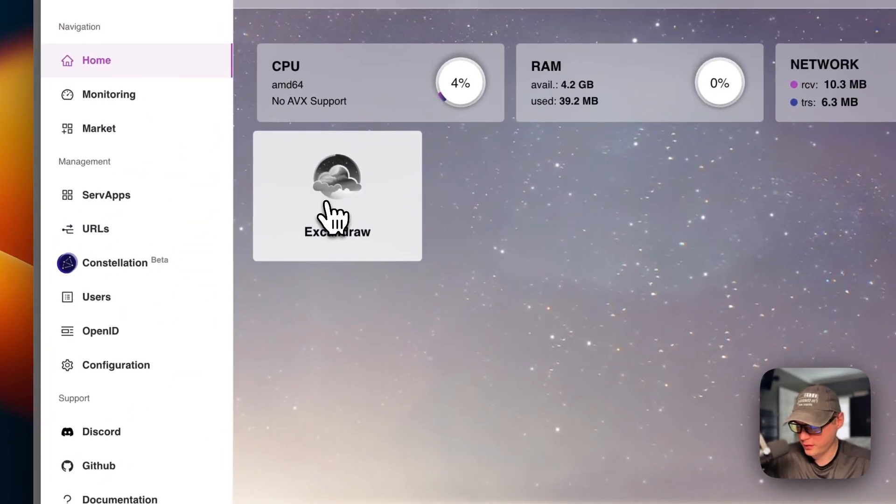
Step: Open Excalidraw from the home dashboard, try dark mode, return to light mode and view the language choices
click(326, 202)
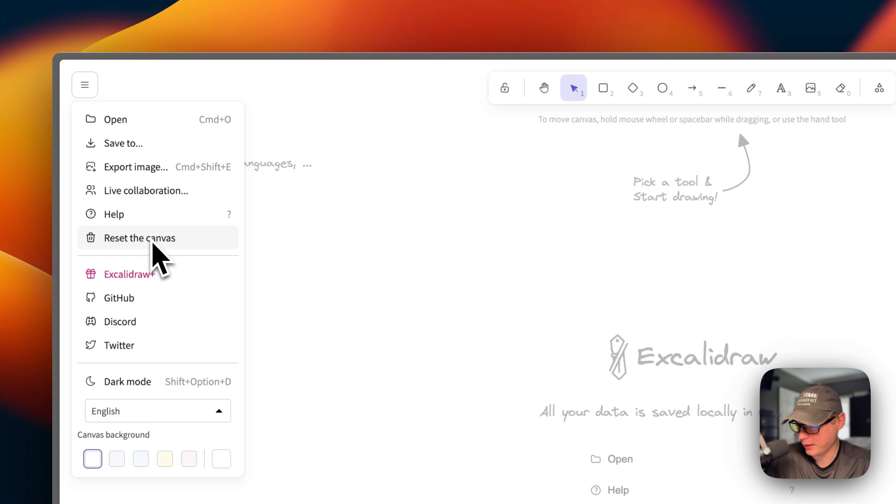
click(117, 382)
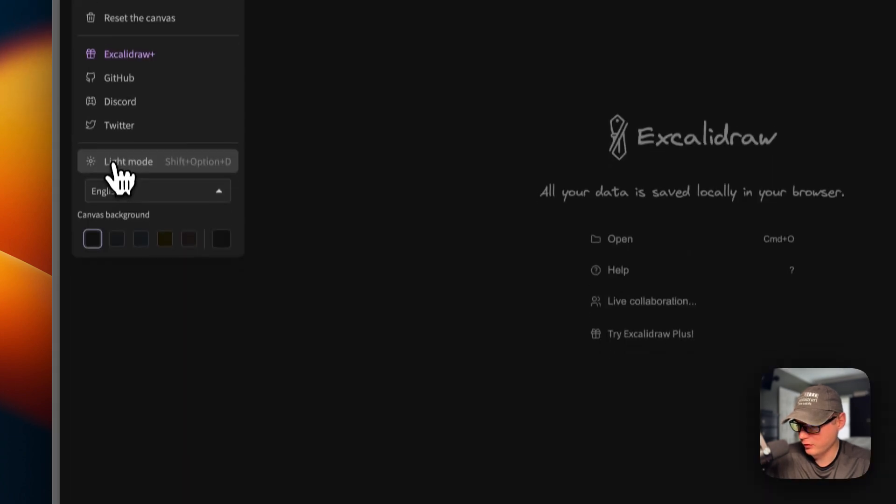
click(114, 163)
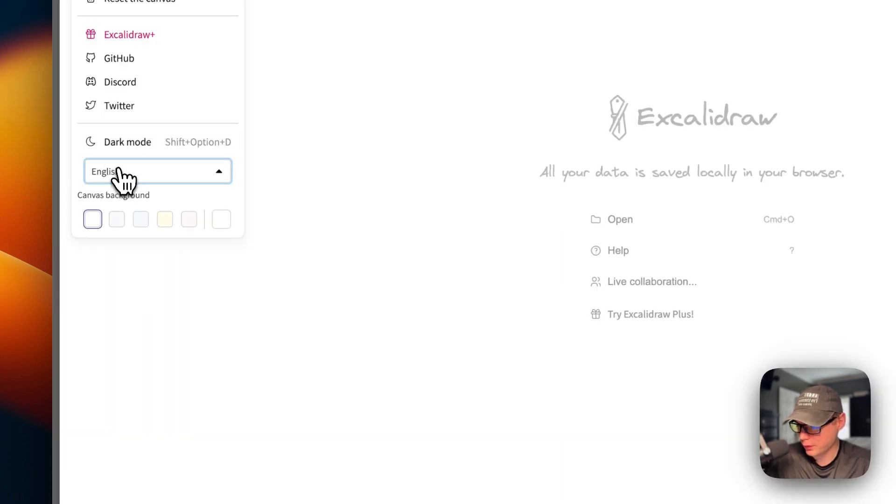
click(122, 178)
click(138, 163)
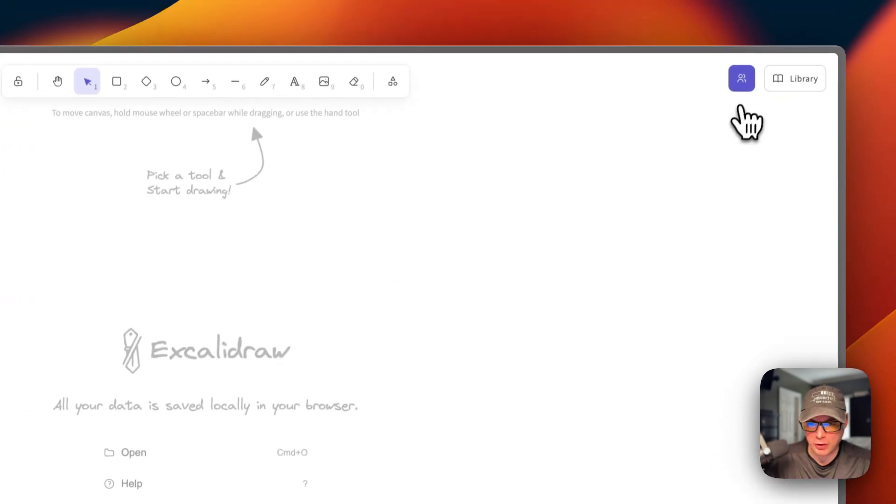
Step: View Excalidraw's live collaboration dialog and its library, closing each one
click(756, 28)
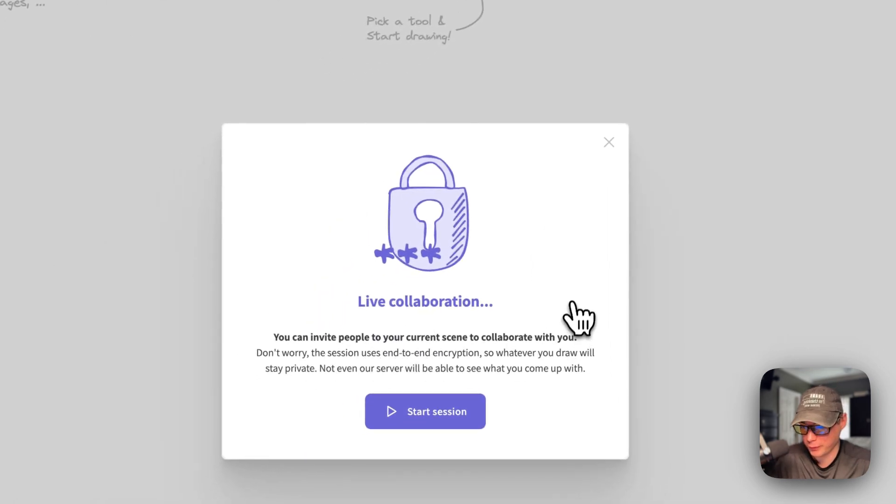
click(608, 142)
click(796, 82)
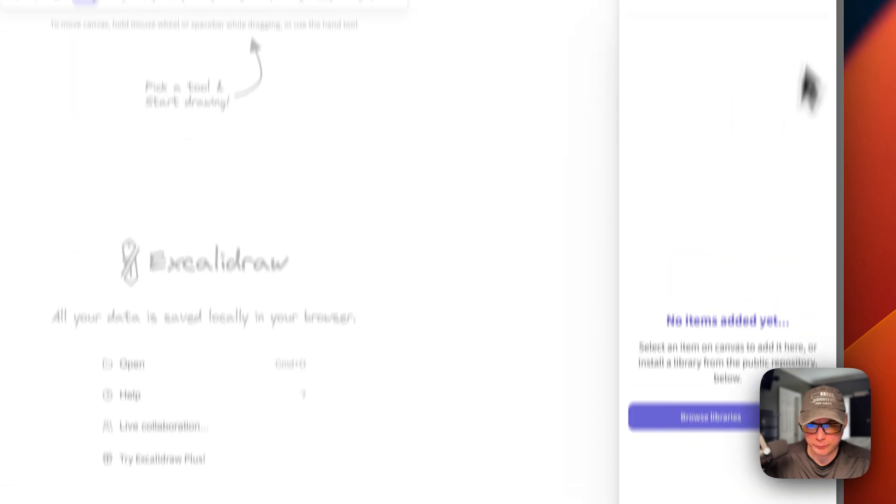
click(816, 77)
Step: Draw freehand scribbles on the canvas in black, green, orange and blue strokes
click(415, 87)
mouse_move(239, 259)
mouse_down()
mouse_move(164, 358)
mouse_move(356, 425)
mouse_move(712, 264)
mouse_move(397, 334)
mouse_up()
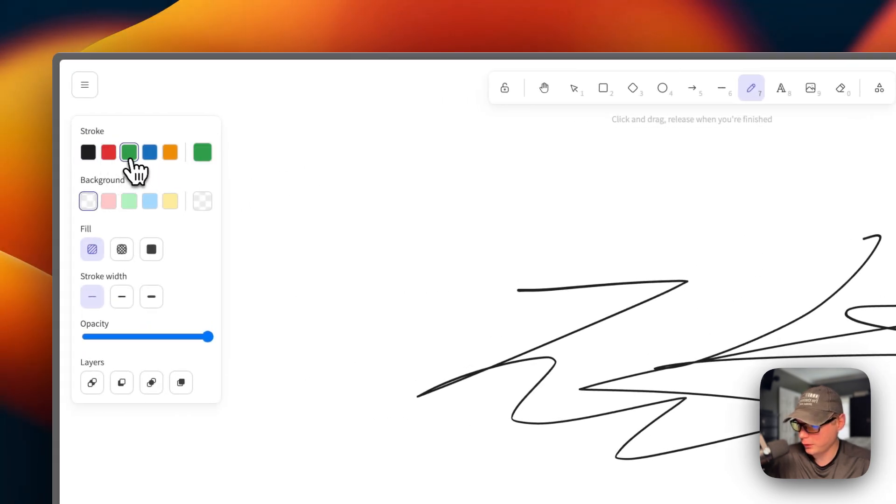
mouse_move(344, 261)
mouse_down()
mouse_move(411, 246)
mouse_move(476, 388)
mouse_move(577, 503)
mouse_move(559, 503)
mouse_up()
click(125, 18)
mouse_move(405, 35)
mouse_down()
mouse_move(456, 148)
mouse_move(579, 272)
mouse_up()
drag(502, 366, 495, 385)
click(24, 107)
drag(422, 323, 485, 481)
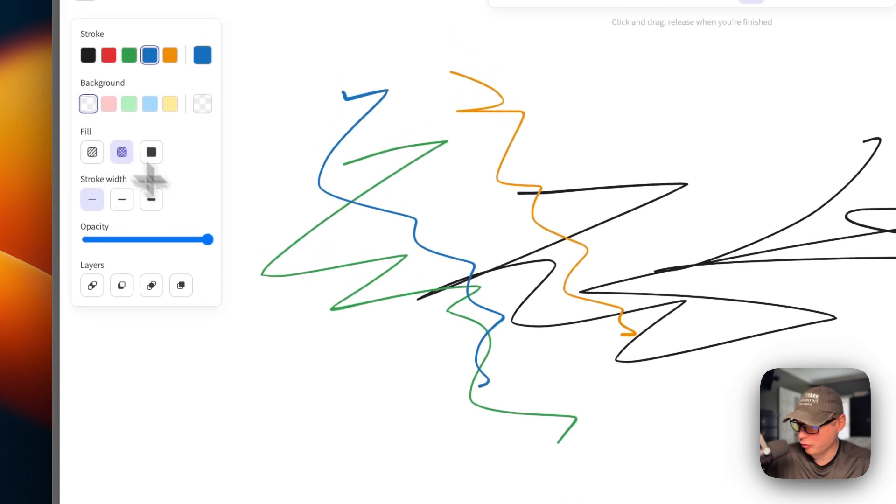
Step: Add thin blue scribbles, draw a large blue one with solid fill and the thickest stroke, and lower the opacity
mouse_move(247, 316)
mouse_down()
mouse_move(275, 383)
mouse_move(410, 476)
mouse_move(259, 302)
mouse_up()
click(152, 134)
mouse_move(226, 345)
mouse_down()
mouse_move(411, 427)
mouse_move(376, 204)
mouse_up()
click(122, 218)
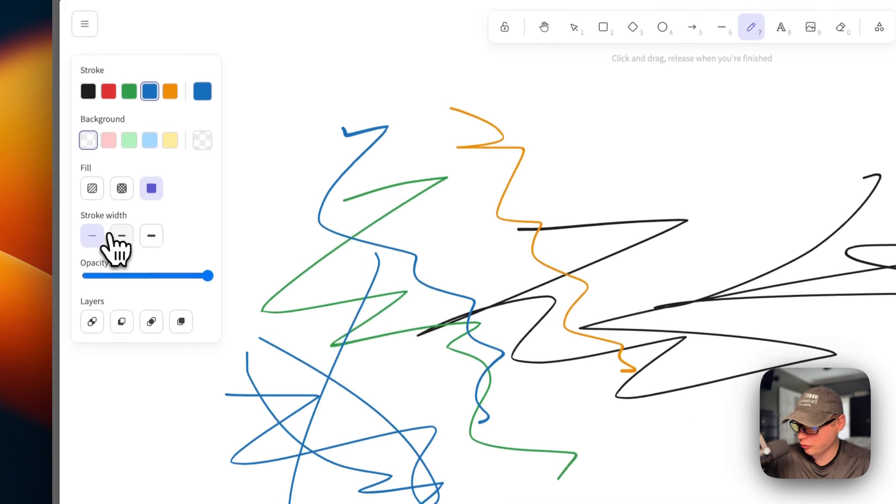
mouse_move(678, 428)
mouse_down()
mouse_move(648, 435)
mouse_move(733, 338)
mouse_move(667, 379)
mouse_move(399, 160)
mouse_up()
drag(220, 104, 399, 410)
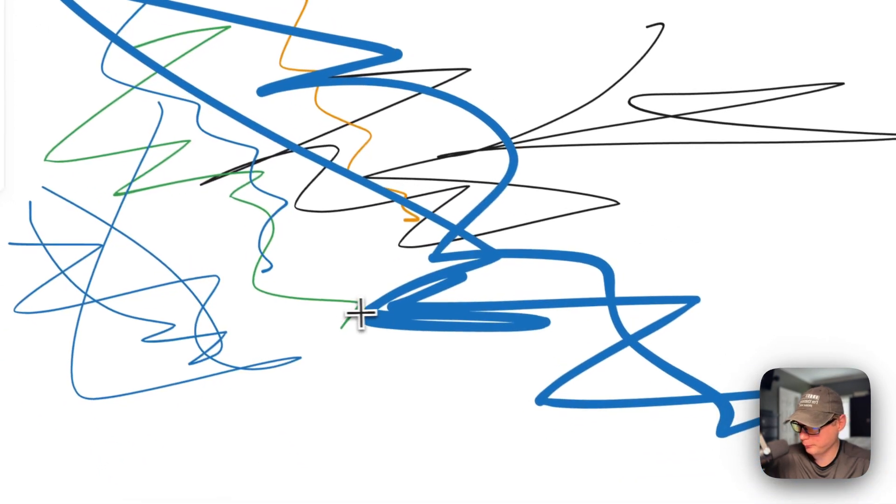
drag(29, 220, 9, 221)
drag(186, 206, 125, 199)
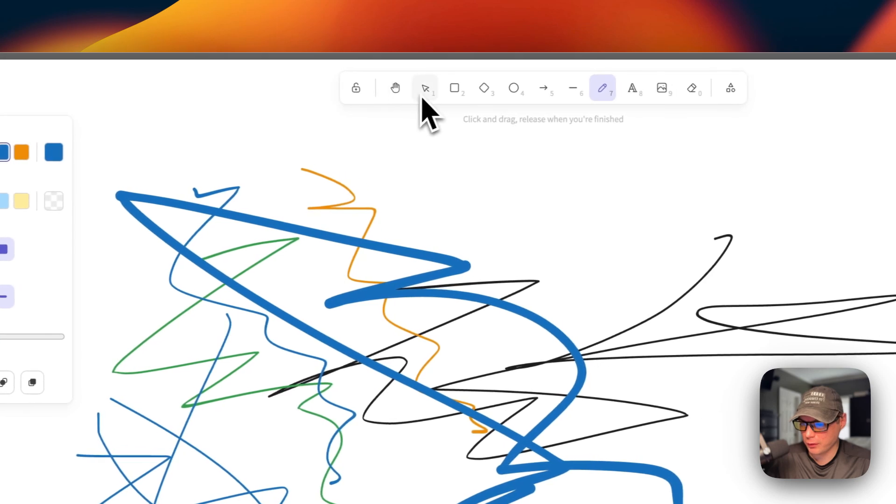
Step: Move the thin wavy blue line to the right of the thick blue scribble, across the black strokes
click(348, 98)
mouse_move(504, 311)
mouse_down()
mouse_move(570, 260)
mouse_move(412, 300)
mouse_move(551, 249)
mouse_up()
click(416, 70)
mouse_move(153, 110)
mouse_down()
mouse_move(523, 163)
mouse_move(614, 469)
mouse_up()
mouse_move(91, 119)
mouse_down()
mouse_move(391, 287)
mouse_move(259, 152)
mouse_up()
Step: Draw a faint blue rounded rectangle over the orange line and a larger diamond to its lower right
click(441, 87)
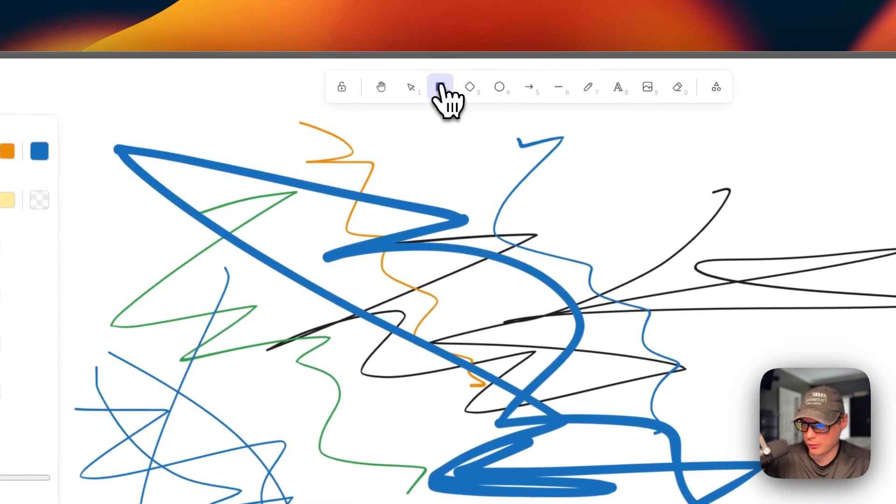
drag(331, 241, 315, 325)
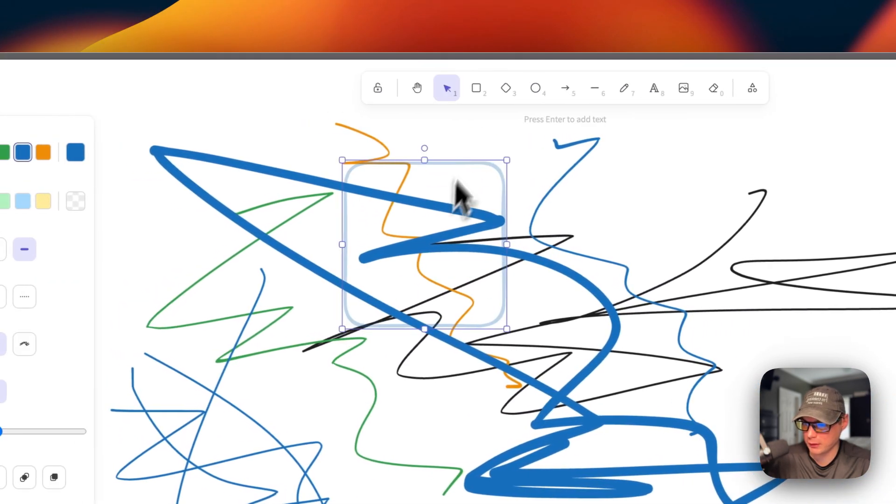
click(441, 88)
click(380, 88)
drag(495, 243, 865, 503)
Step: Draw a diagonal arrow across the scribbles, move it down and to the left, and raise its opacity
click(466, 88)
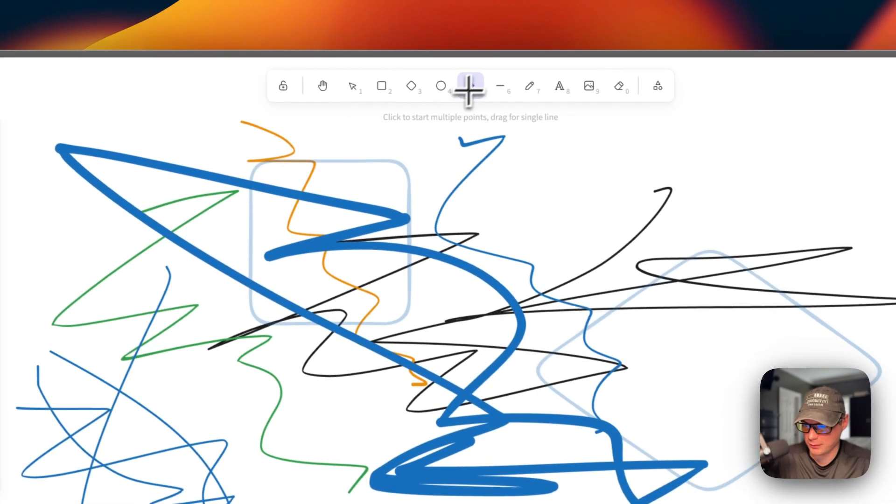
mouse_move(237, 164)
mouse_down()
mouse_move(425, 303)
mouse_move(601, 409)
mouse_up()
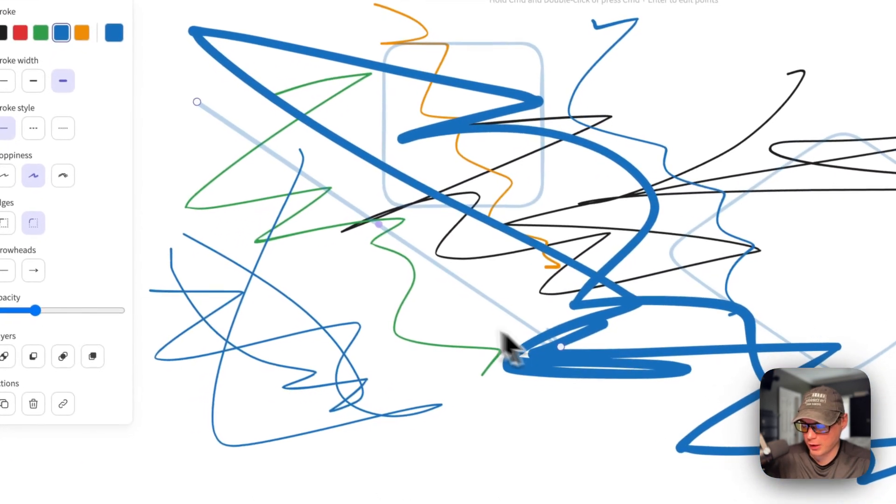
click(406, 299)
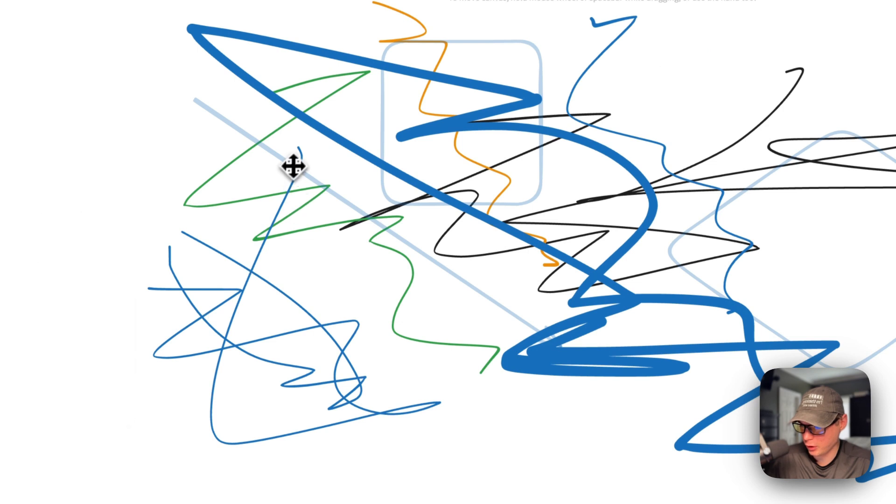
mouse_move(297, 175)
mouse_down()
mouse_move(246, 246)
mouse_move(314, 284)
mouse_move(336, 281)
mouse_up()
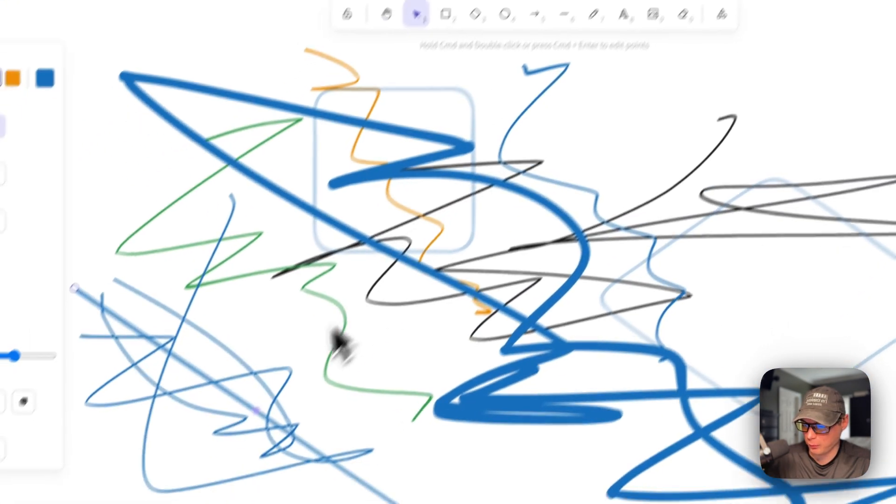
Step: Bend the diagonal arrow by pulling its midpoint up and to the right
drag(259, 412, 605, 107)
drag(583, 140, 82, 503)
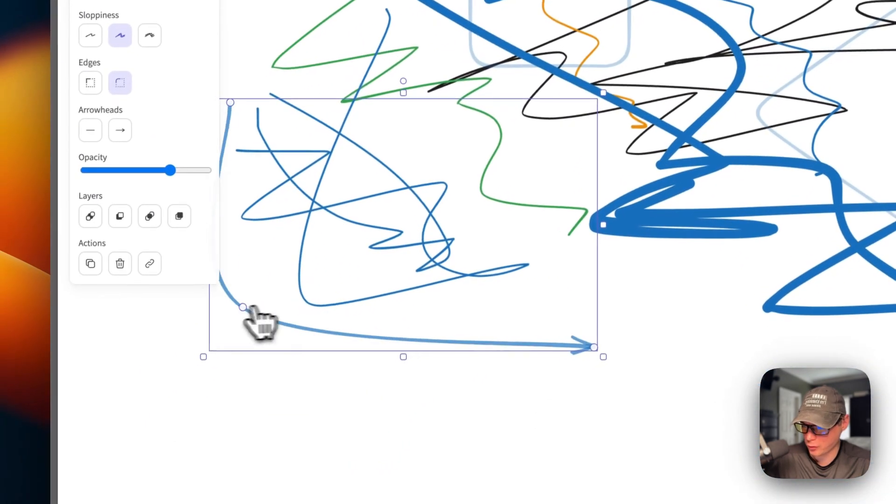
drag(243, 308, 521, 135)
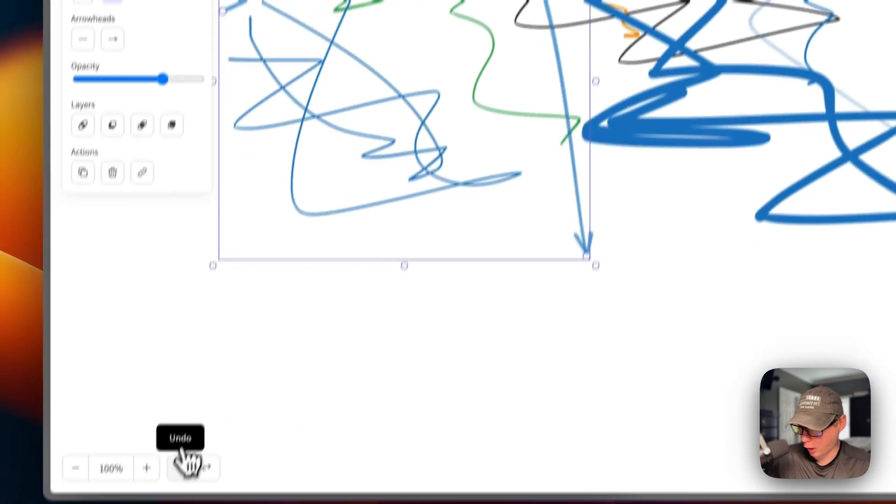